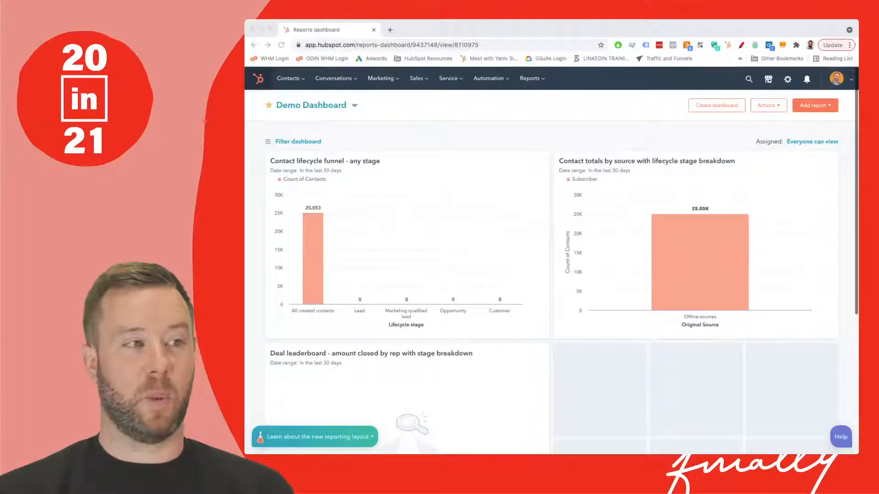
- Open the Chatflows area under Conversations and start a new chatflow for the Website channel
click(336, 79)
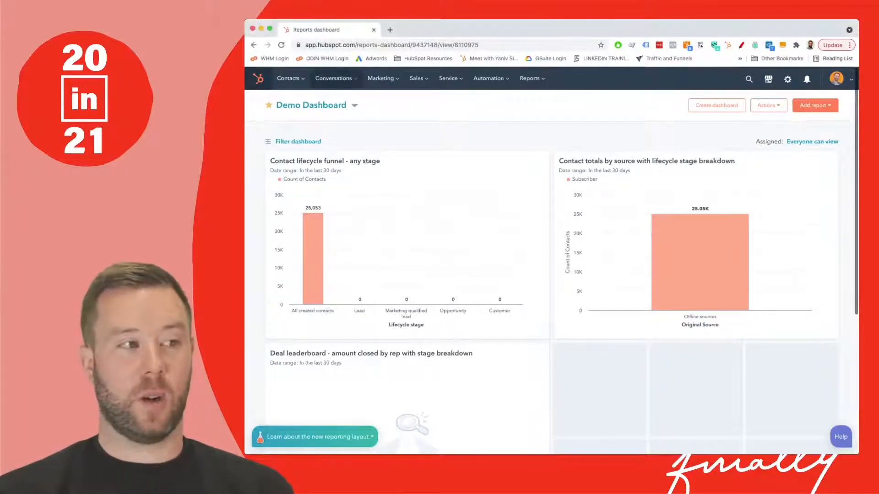
click(336, 79)
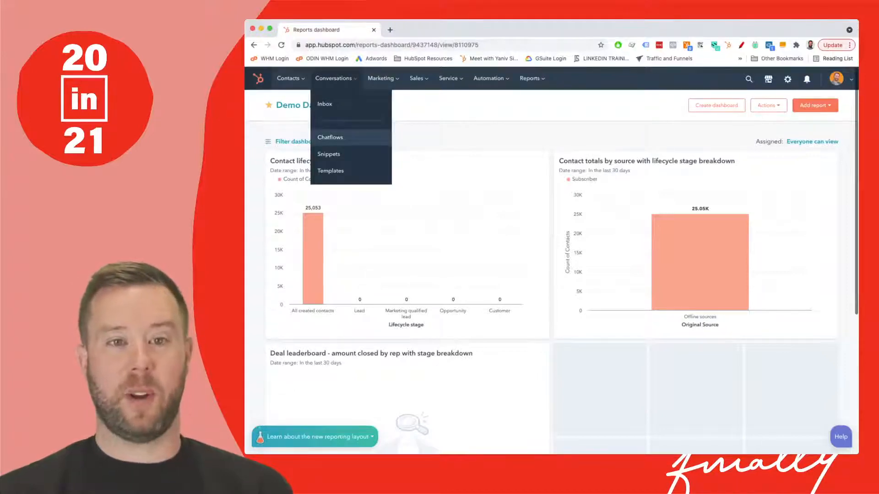
click(330, 138)
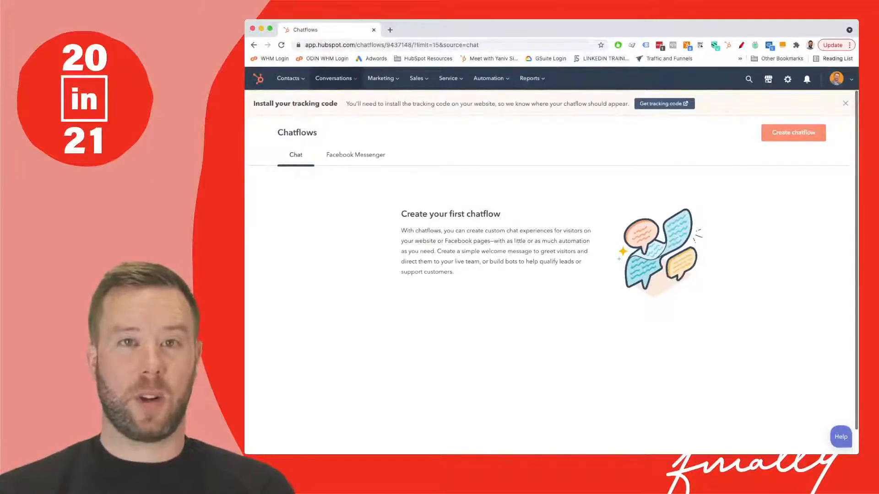
click(793, 133)
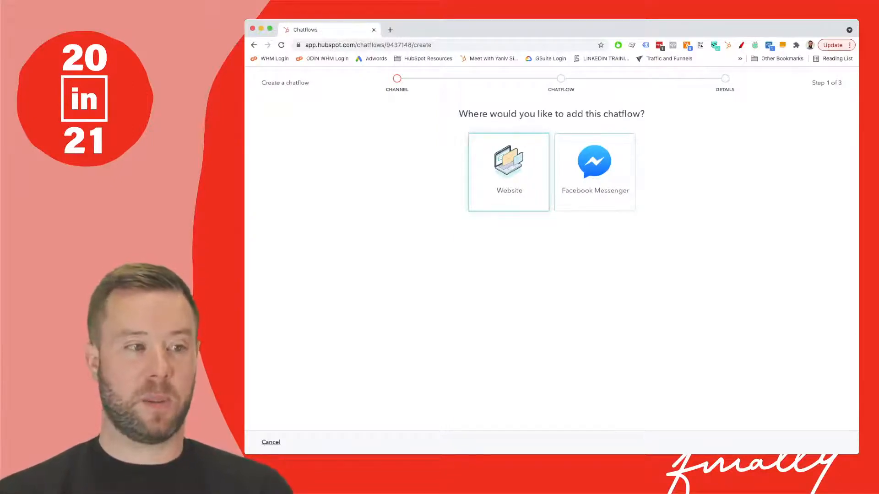
click(508, 173)
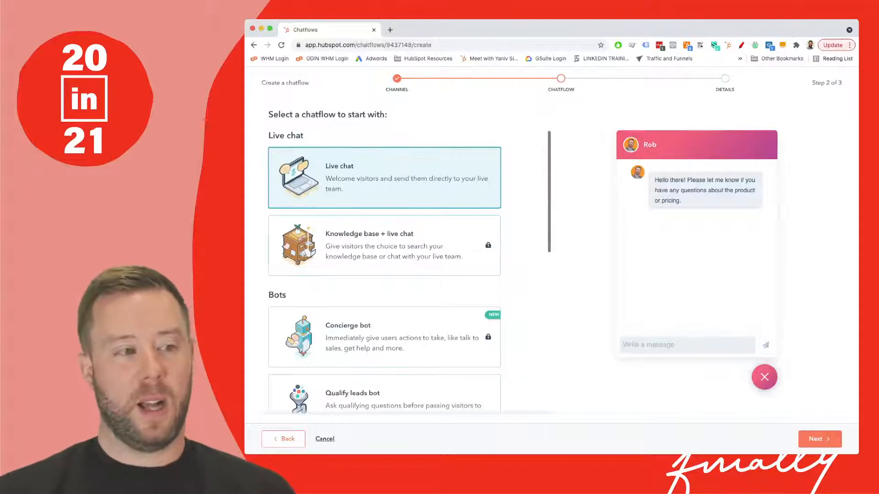
- Examine the available live chat and bot templates for the website chatflow
mouse_move(384, 245)
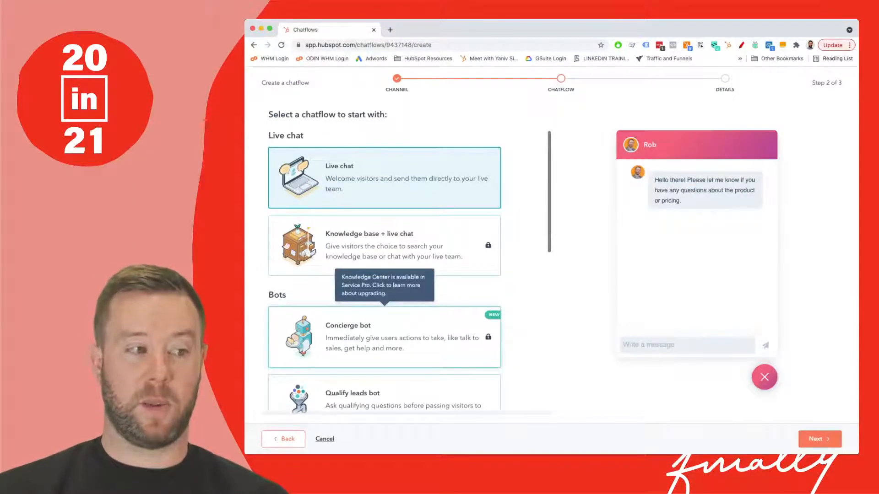
scroll(385, 321, down, 5)
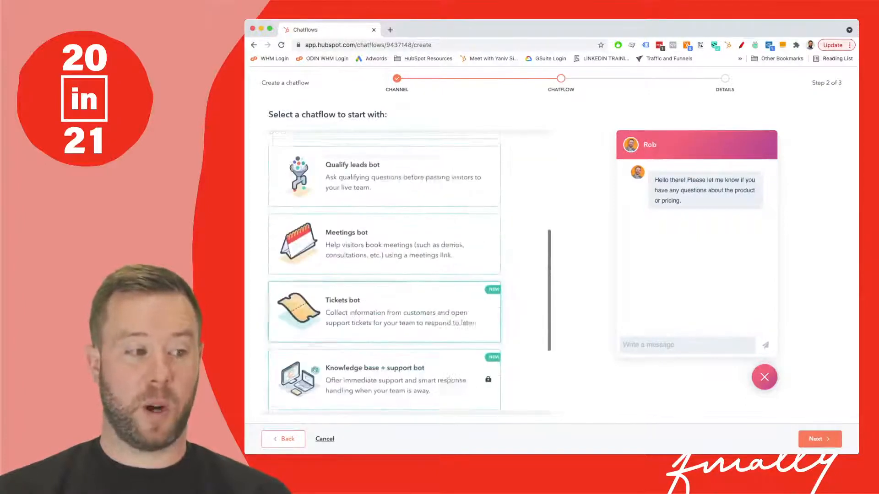
scroll(384, 334, down, 1)
scroll(384, 331, down, 3)
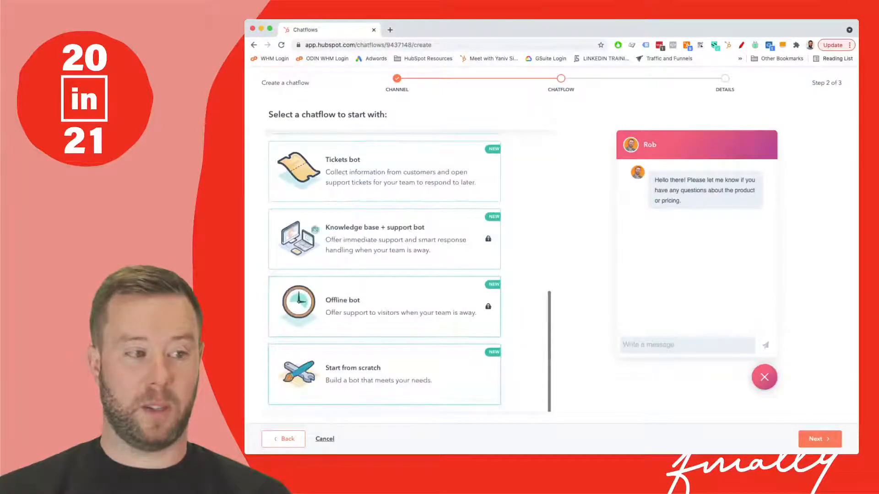
scroll(384, 275, up, 8)
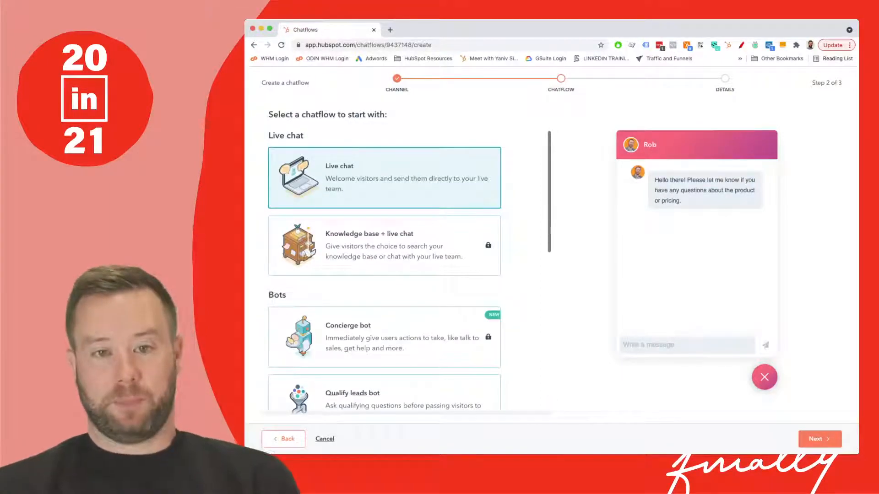
scroll(384, 274, down, 1)
scroll(384, 243, up, 1)
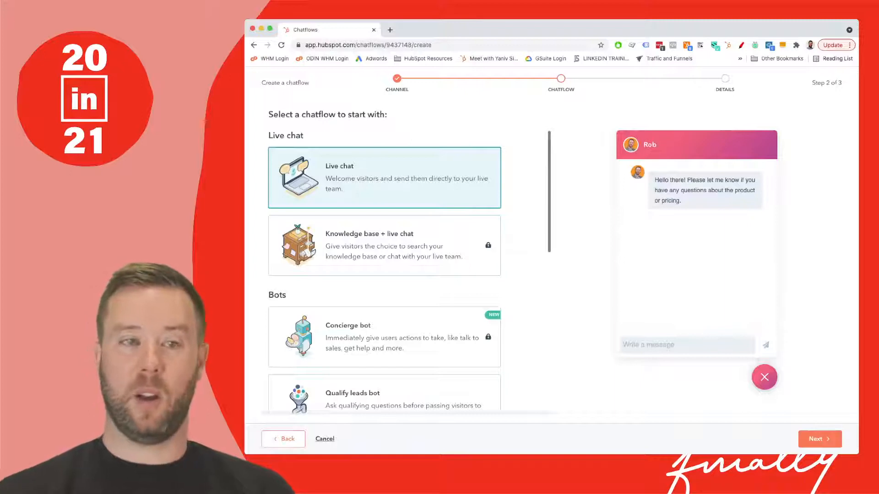
scroll(384, 256, down, 3)
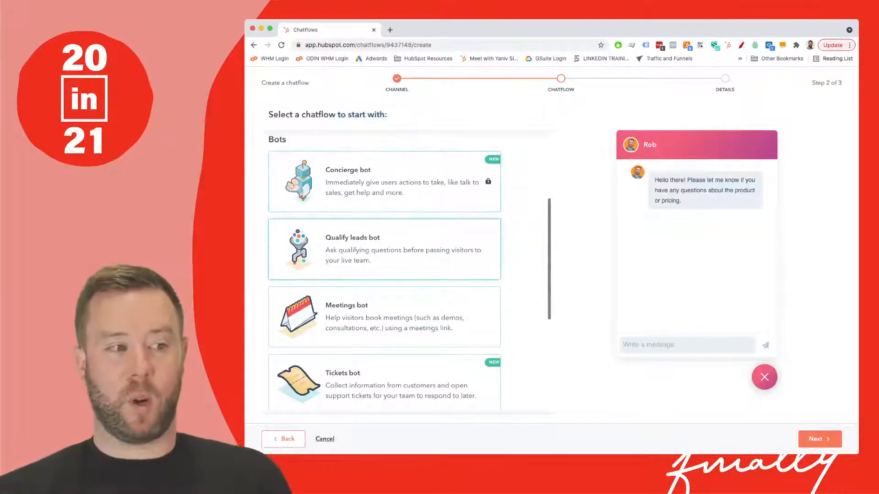
scroll(384, 275, down, 2)
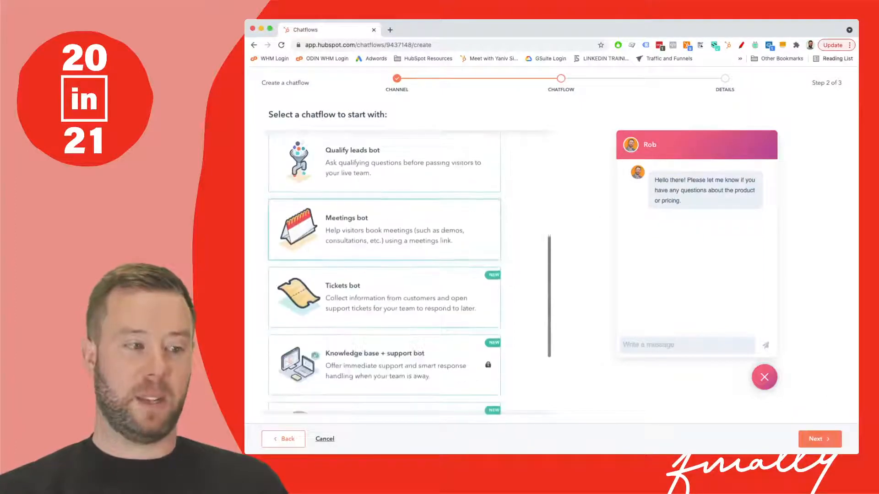
scroll(384, 274, down, 3)
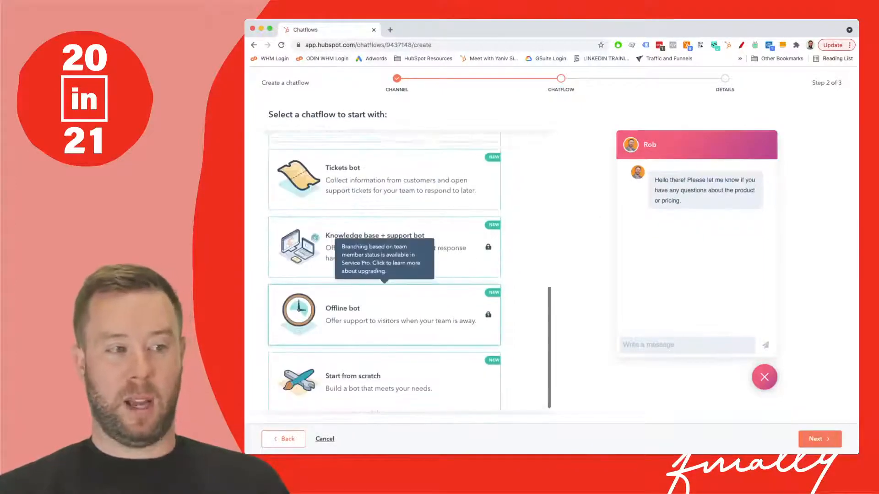
scroll(384, 321, up, 1)
scroll(384, 320, down, 1)
scroll(385, 320, up, 5)
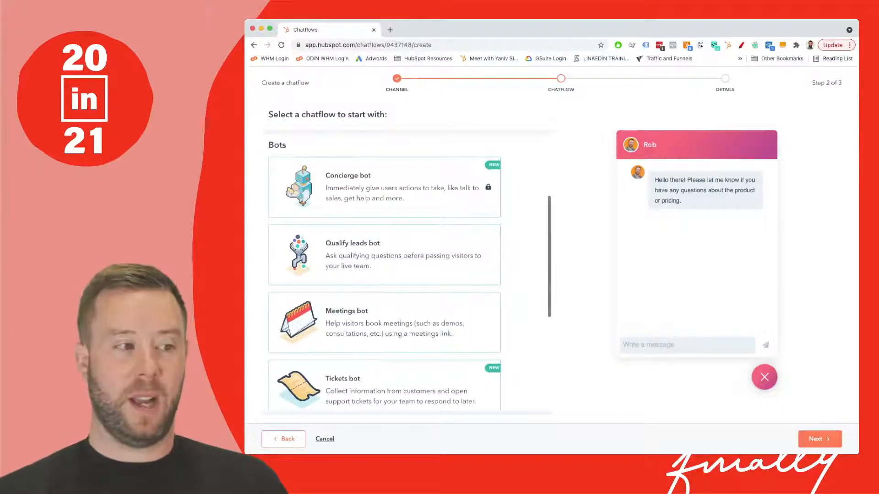
scroll(385, 274, up, 1)
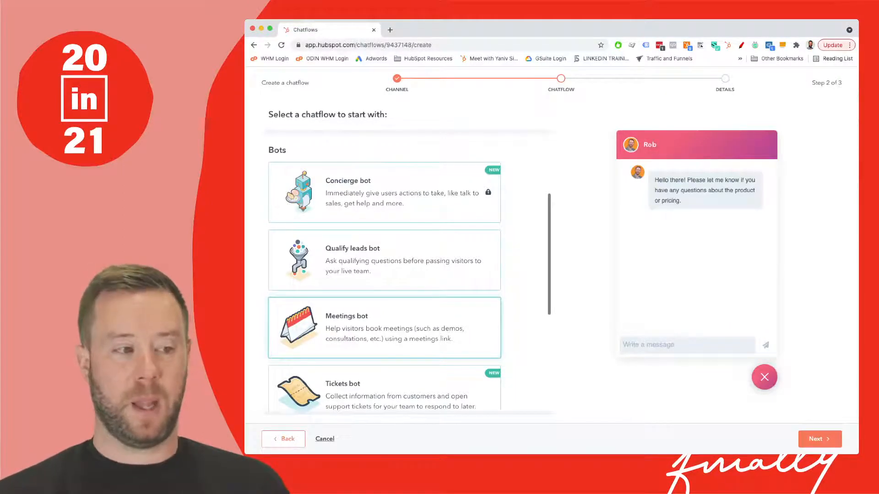
- Create the chatflow from the Start from scratch bot template, keeping the default inbox and language
scroll(385, 347, down, 5)
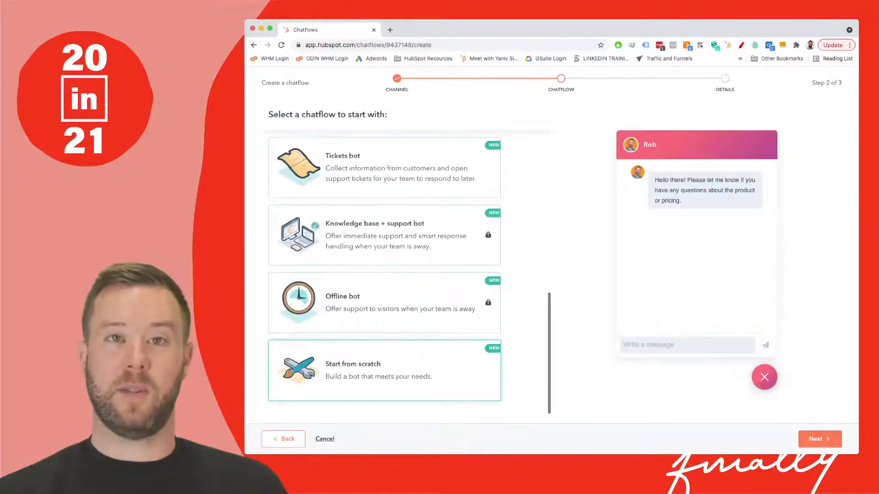
click(384, 371)
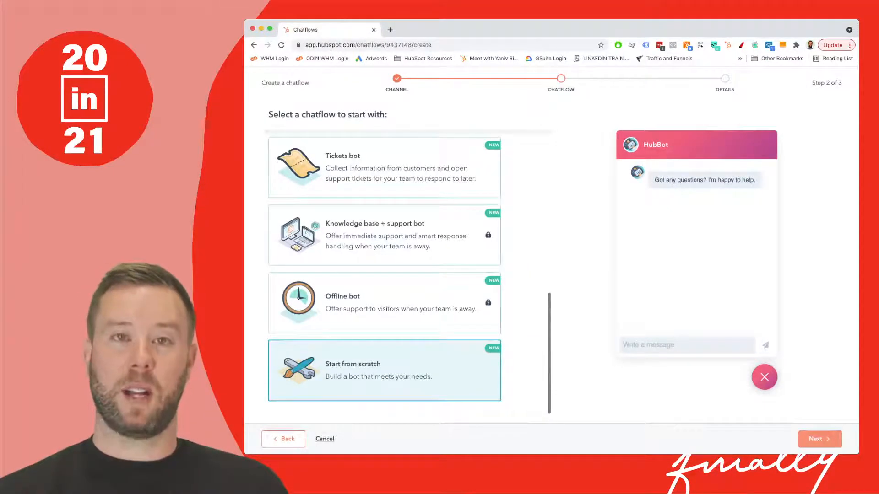
click(819, 439)
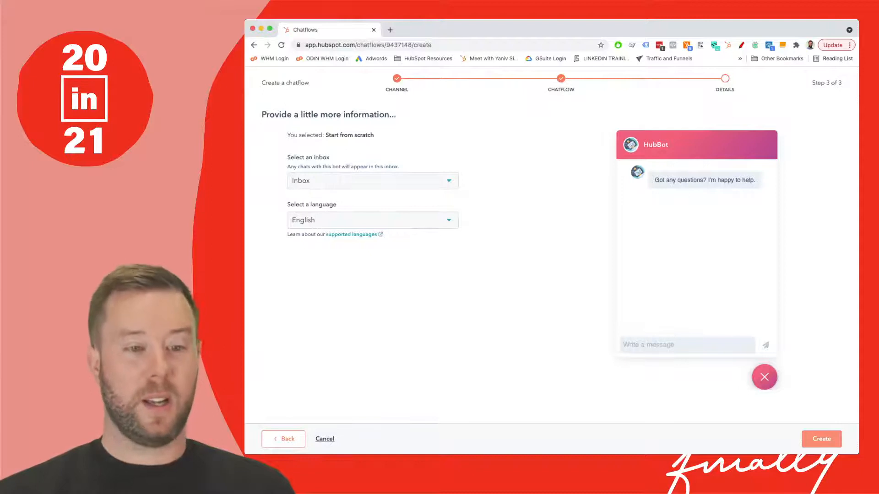
click(821, 439)
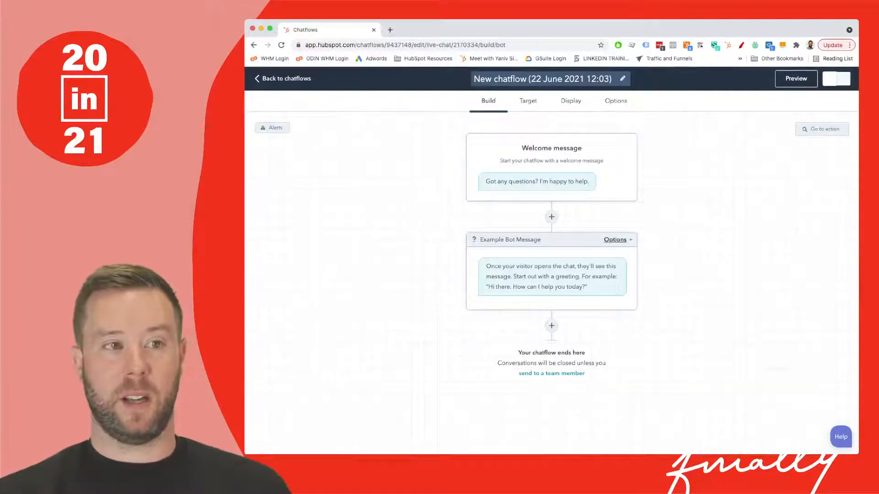
- Rename the chatflow as "Website Visitor Chatflow"
click(549, 79)
key(super+a)
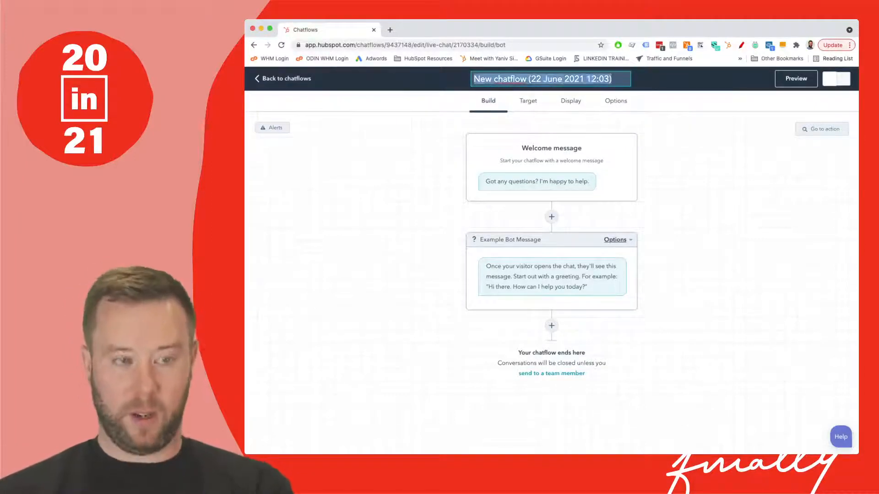
key(BackSpace)
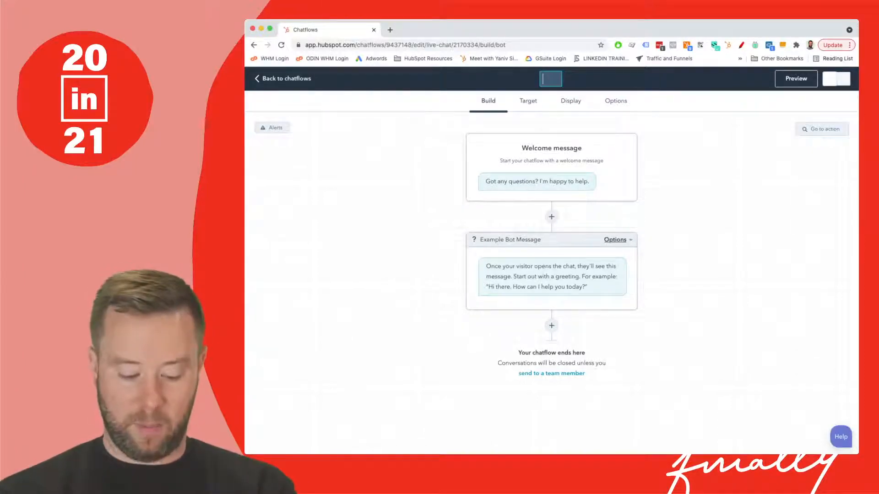
text(Website Vis)
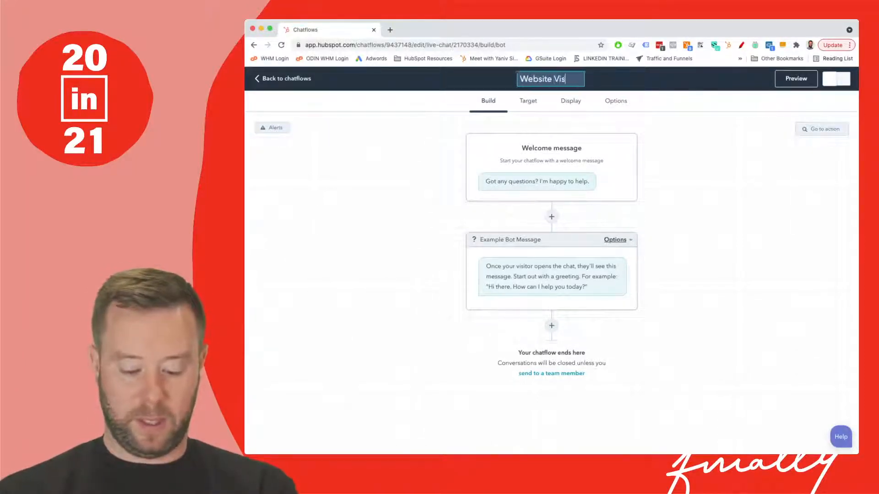
text(ito)
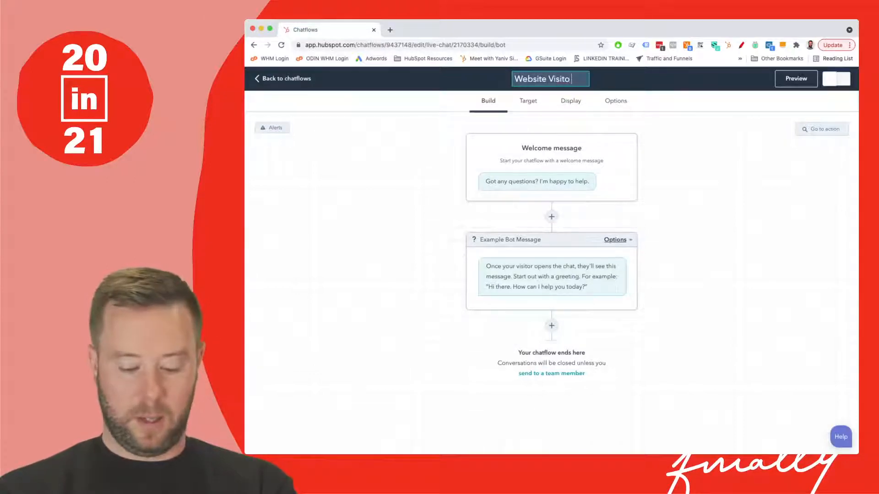
text( Chatflow)
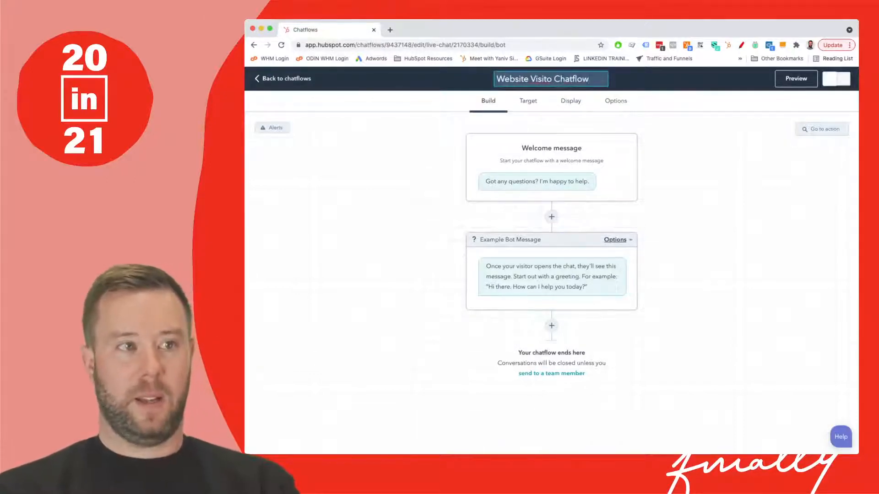
text(r)
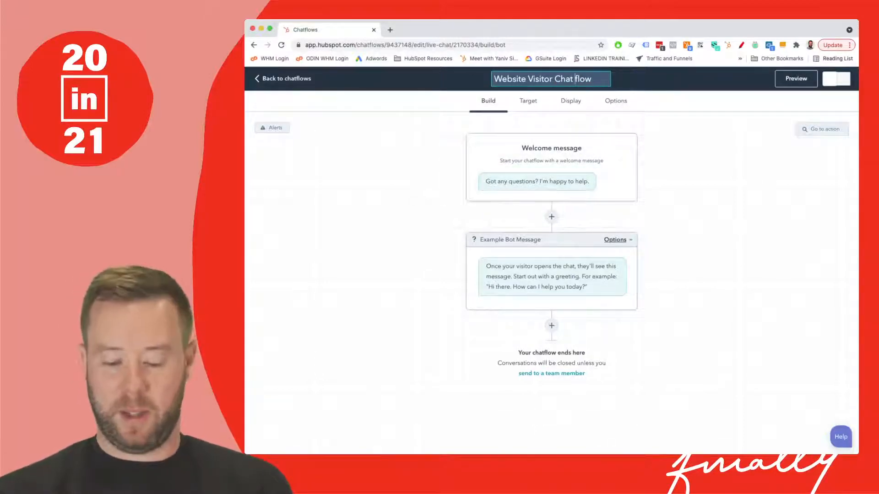
key(BackSpace)
key(Return)
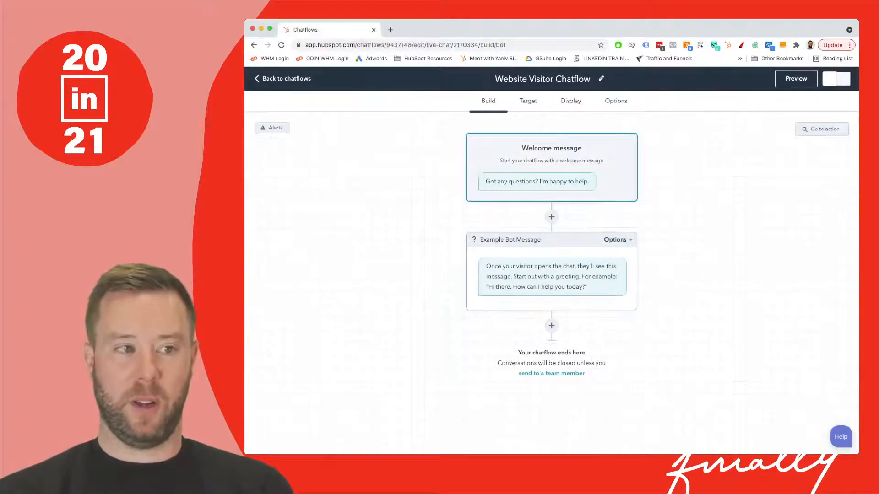
- Replace the welcome message with "Thanks for visiting our site. Do you have any question I can help you with?" and save it
click(552, 167)
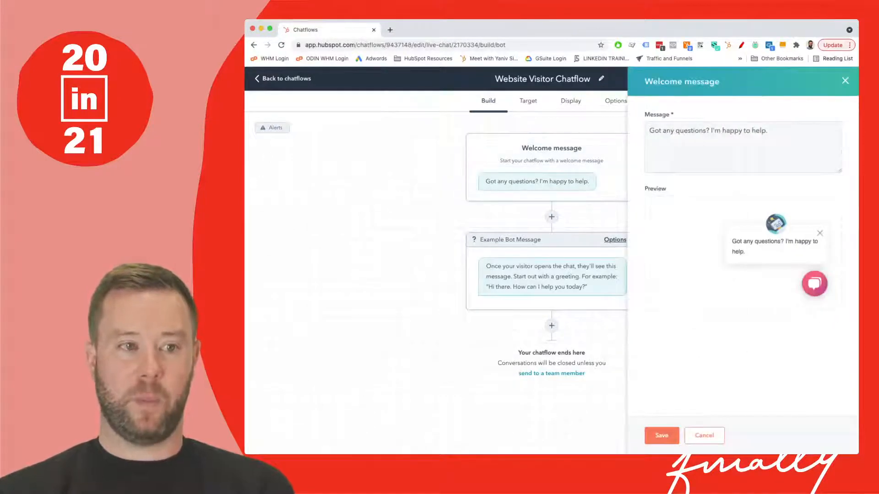
click(774, 132)
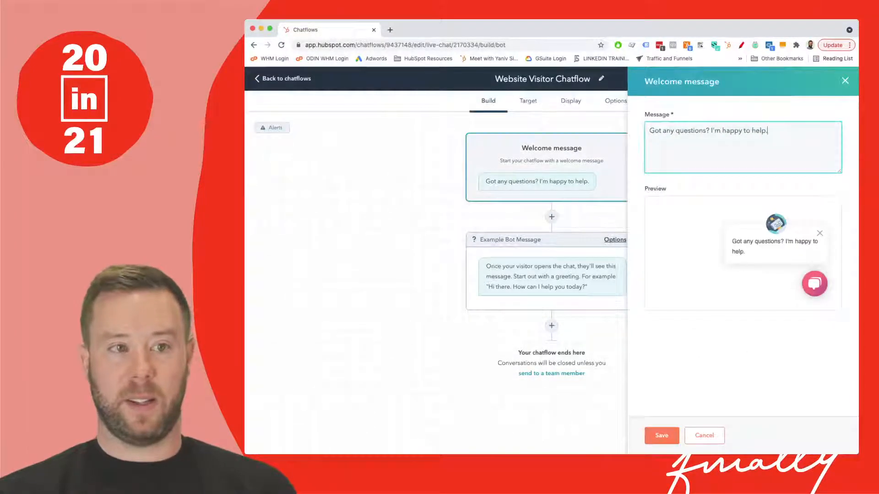
key(super+a)
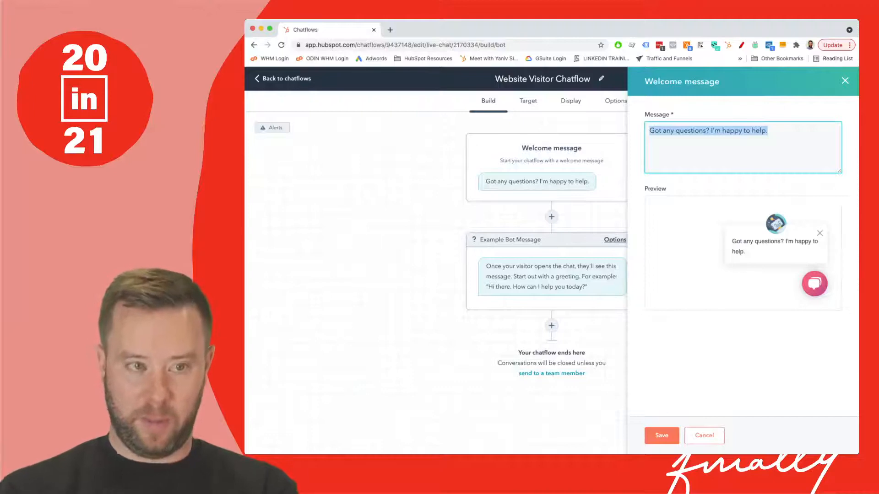
text(Thanks for v)
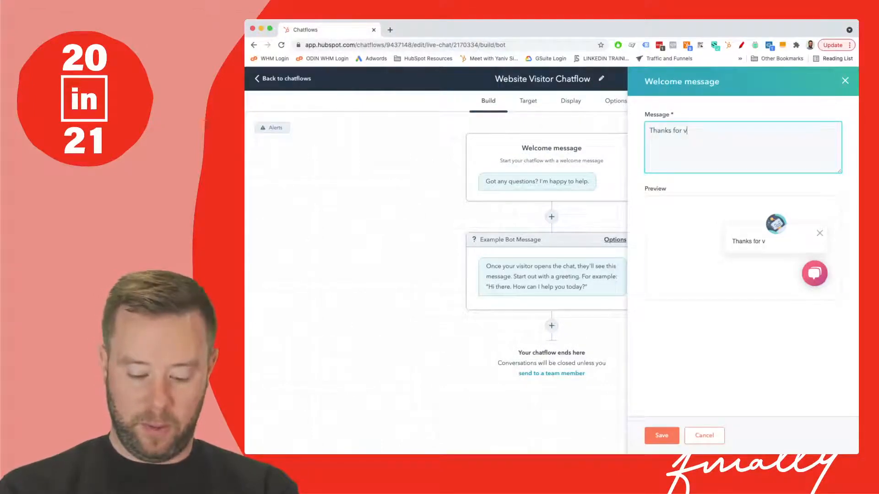
text(isiting our s)
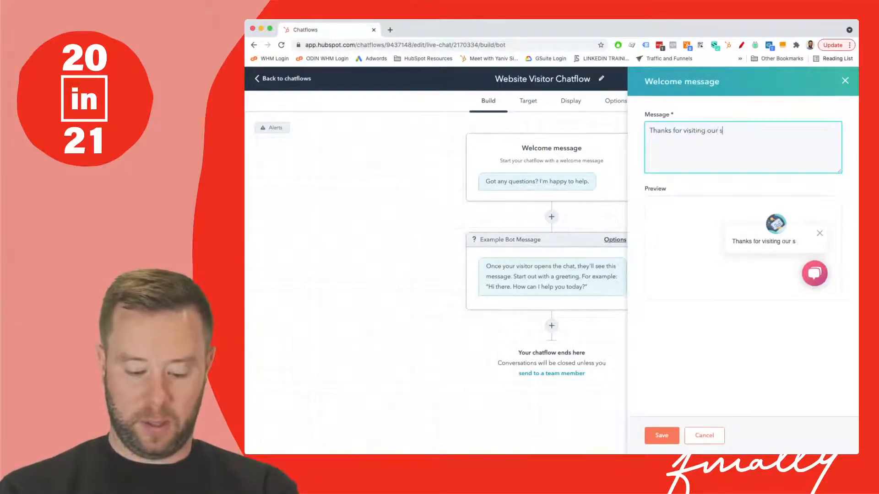
text(ite. Do )
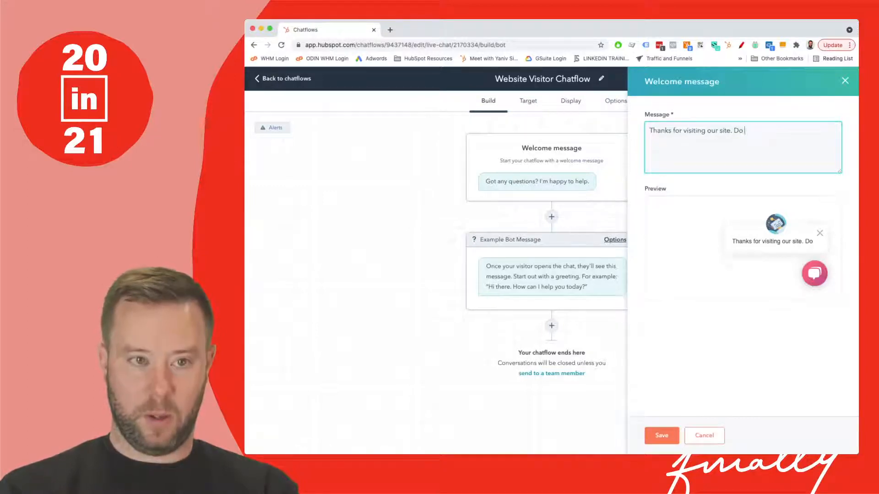
text(you have any ques)
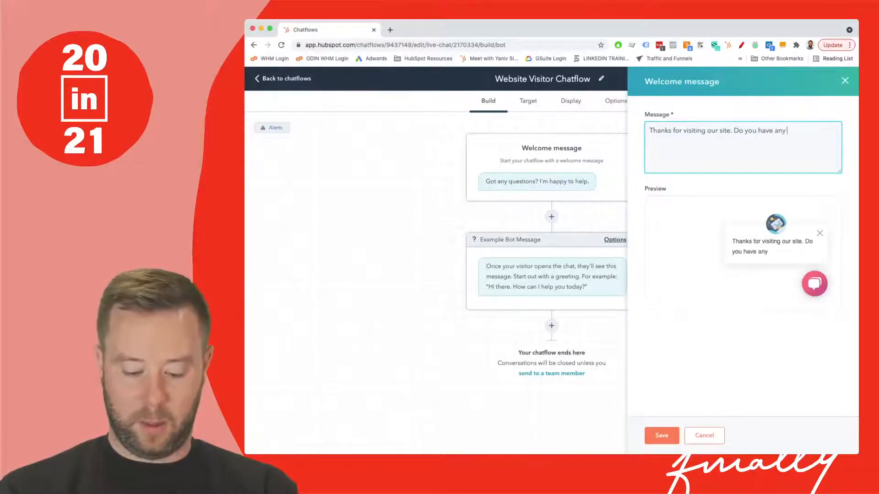
key(BackSpace)
key(BackSpace)
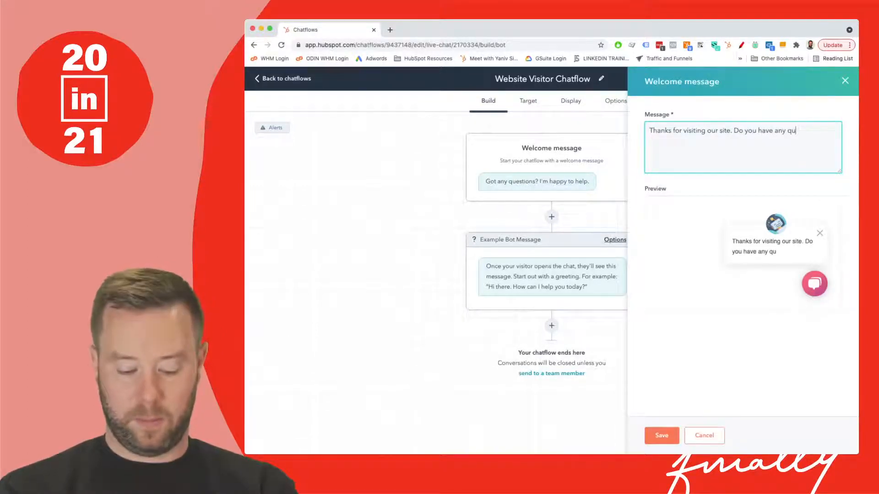
text(estion I can)
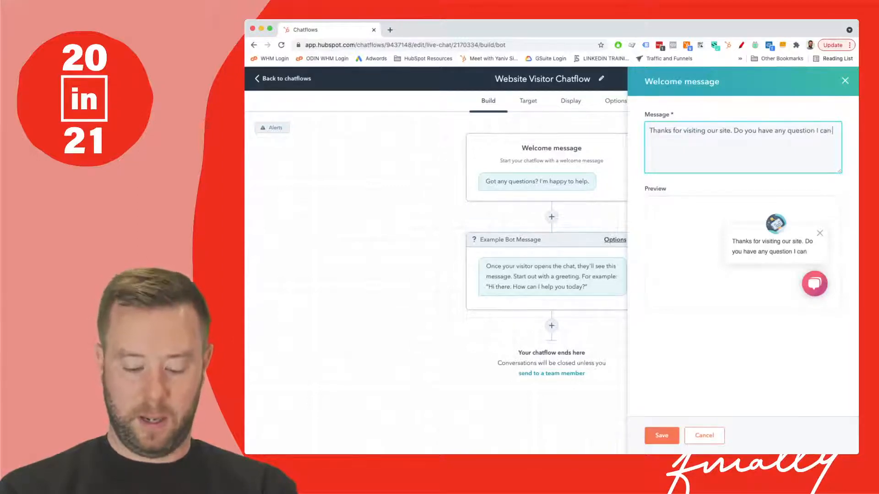
text( help you with)
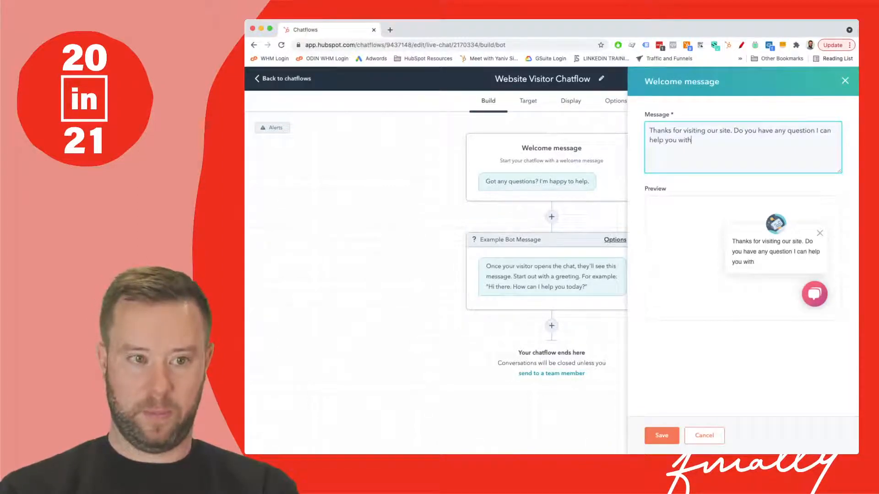
text(?)
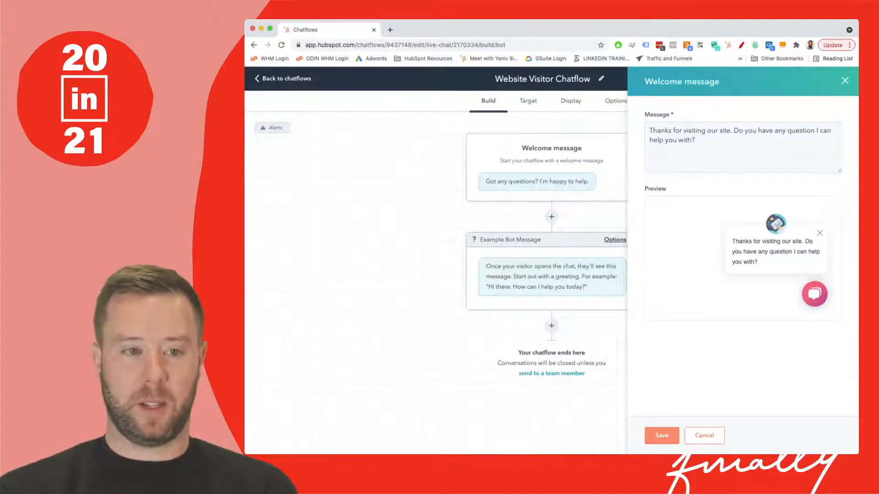
click(661, 436)
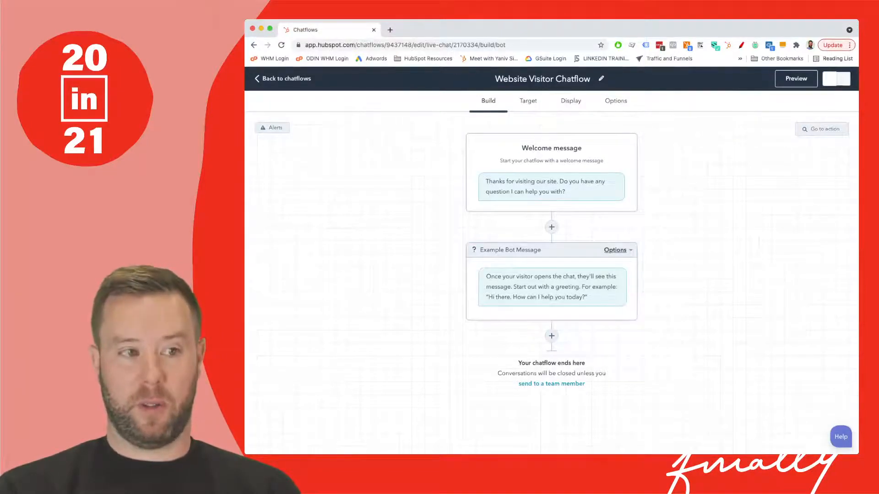
- Change the Example Bot Message text to "Are you interested in seeing some pricing?"
click(552, 227)
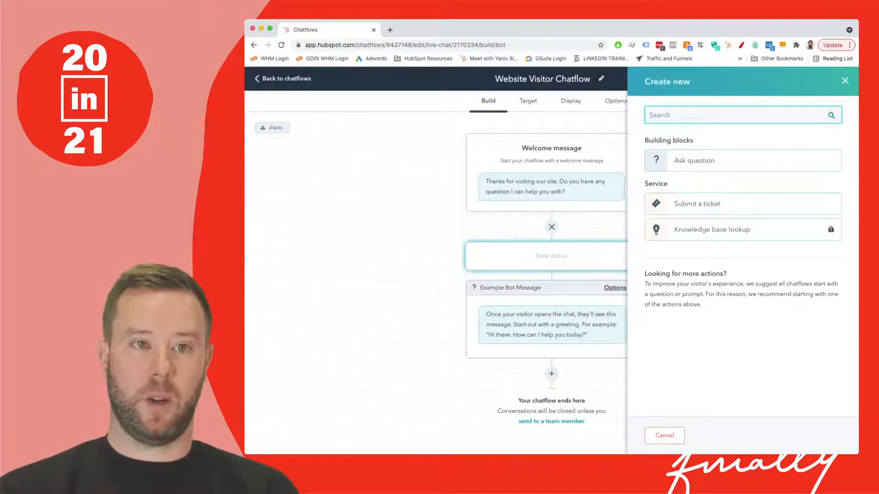
click(552, 227)
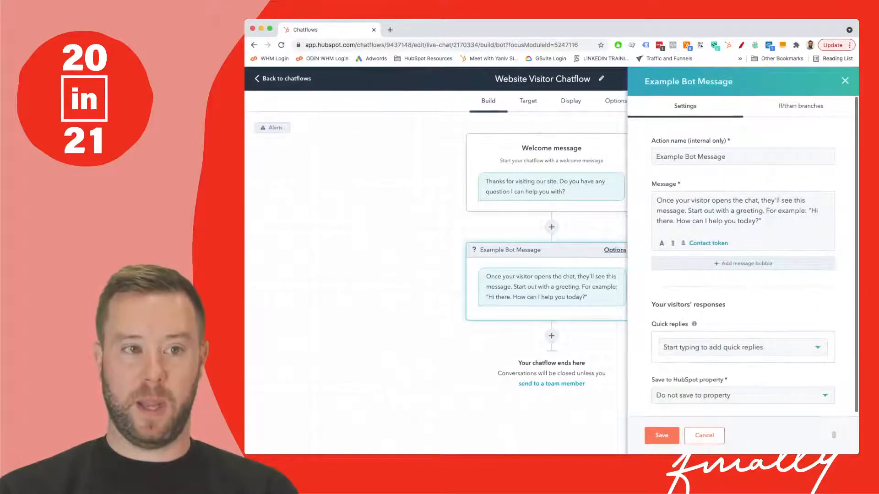
drag(764, 222, 613, 200)
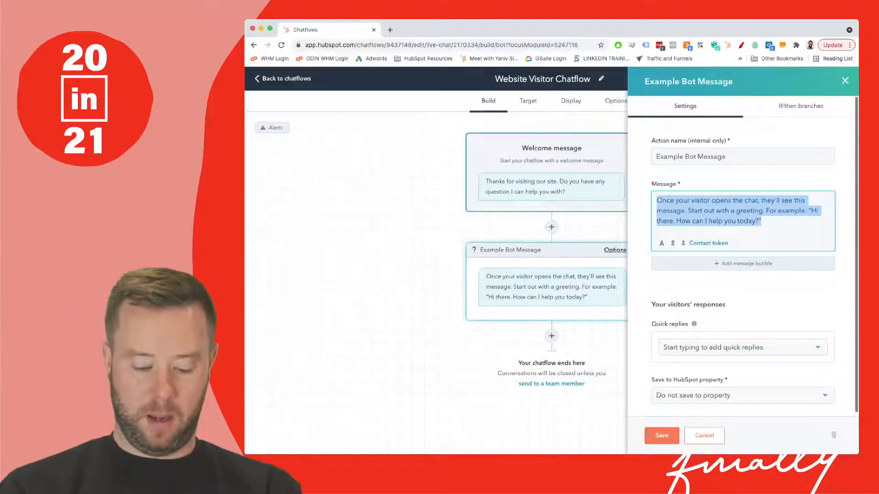
text(A)
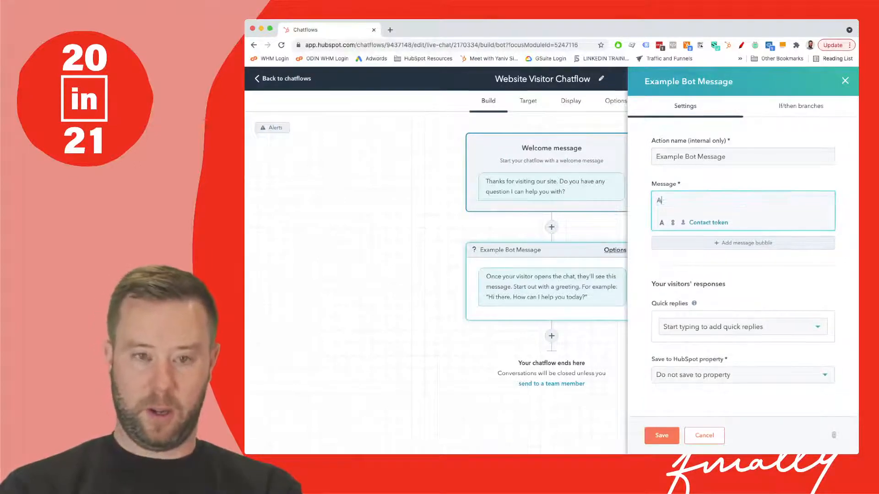
text(re you interested in)
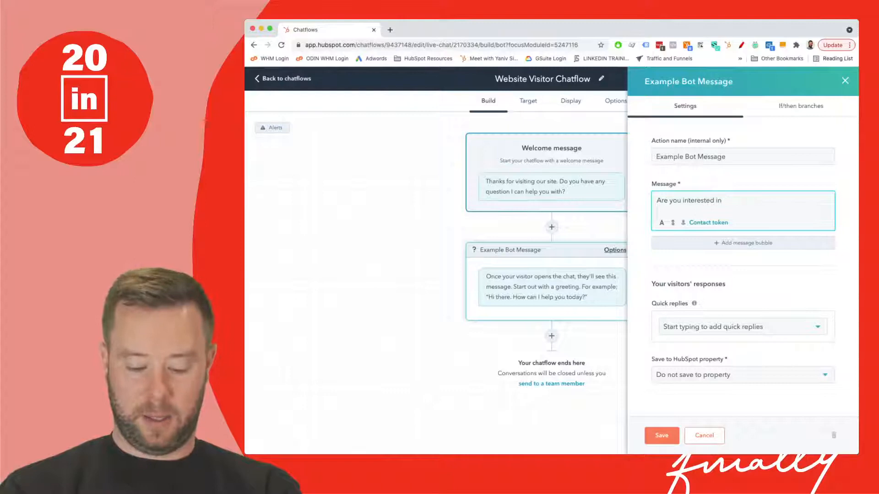
text( seeing some pr)
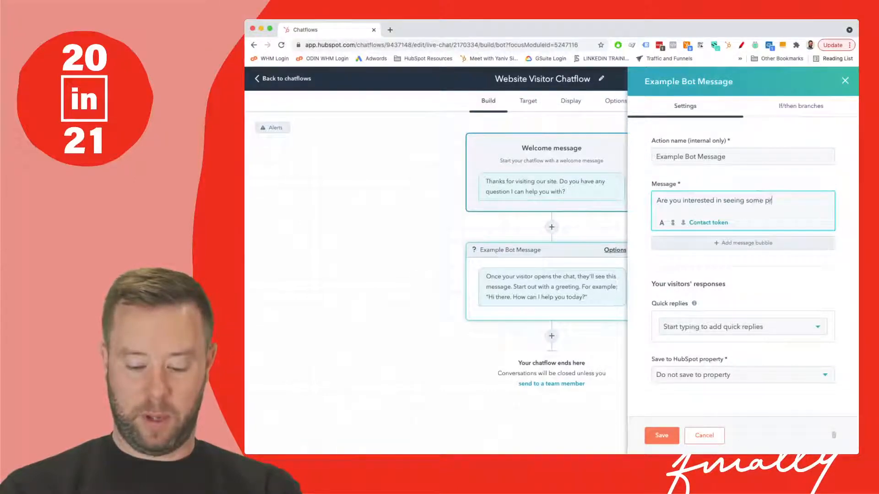
text(icing?)
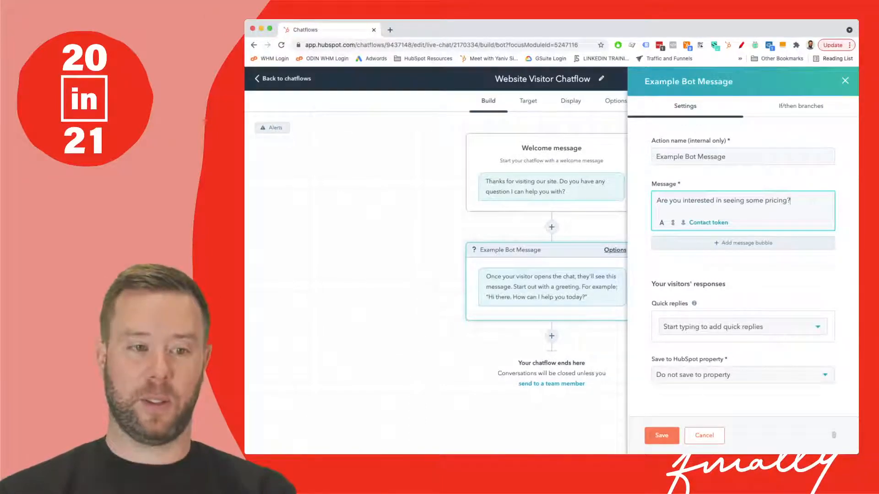
- Add the quick replies "Yes", "No thanks" and "Maybe Later" to the pricing question
click(738, 326)
text(Yes)
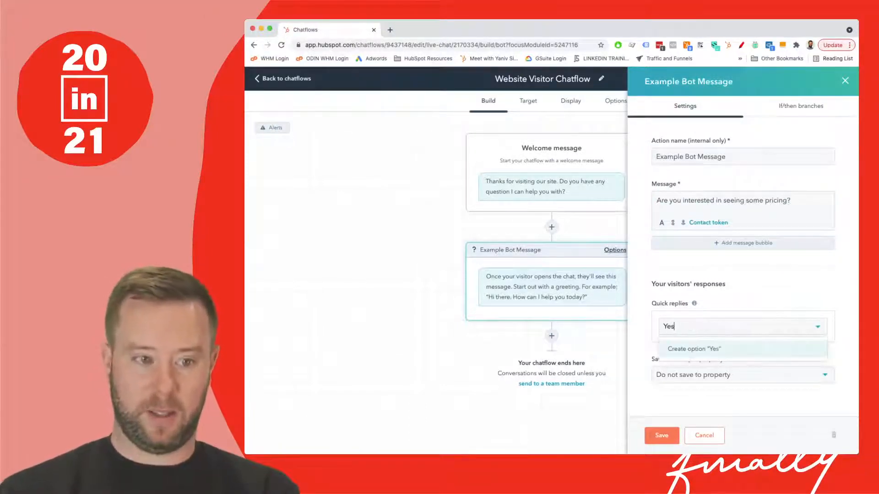
key(Return)
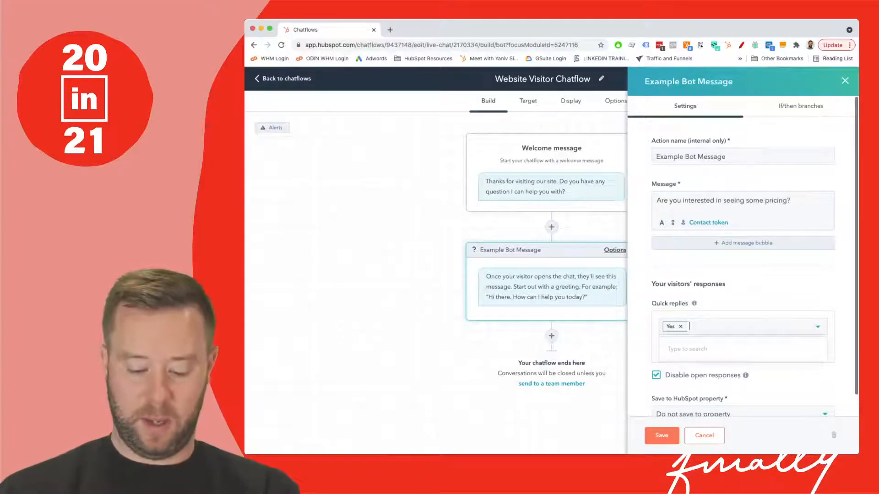
text(No thanks)
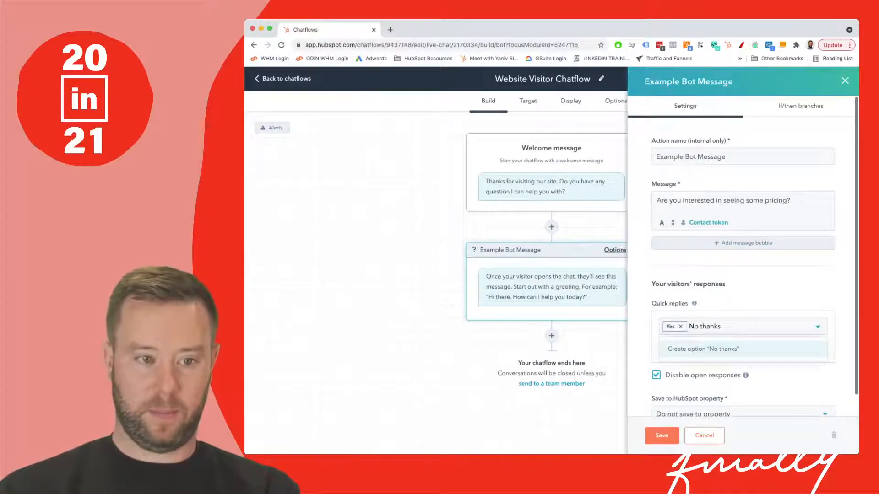
key(Return)
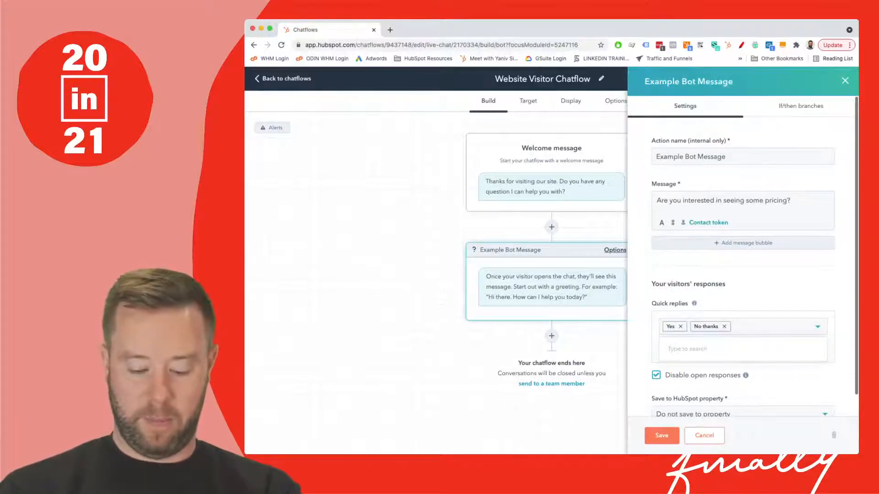
text(Maybe Later)
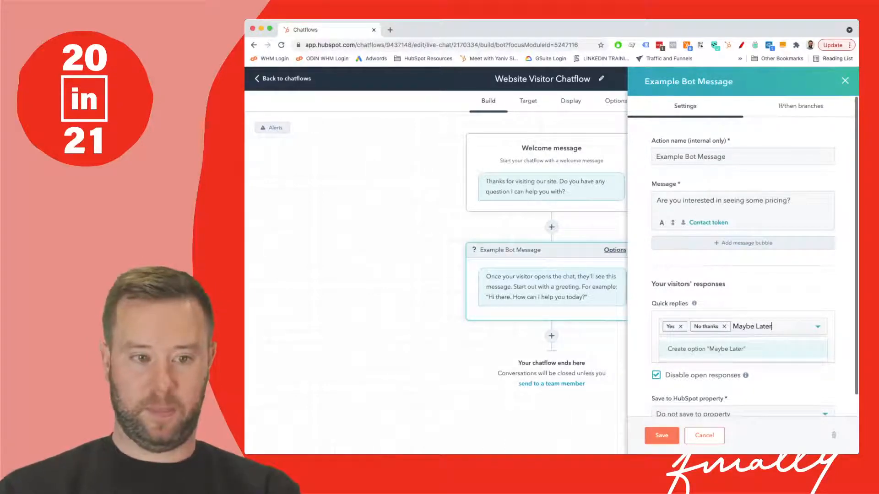
key(Return)
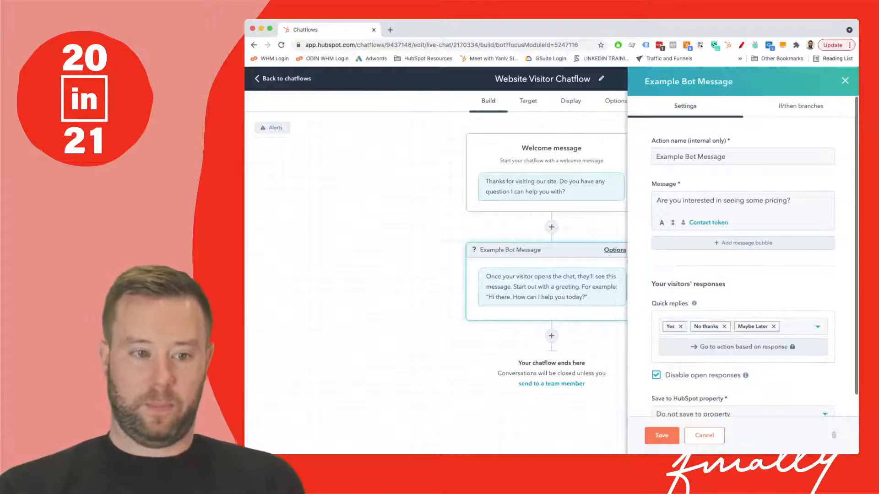
- Keep the pricing question's HubSpot property setting at "Do not save to property" and save the action
scroll(742, 256, down, 1)
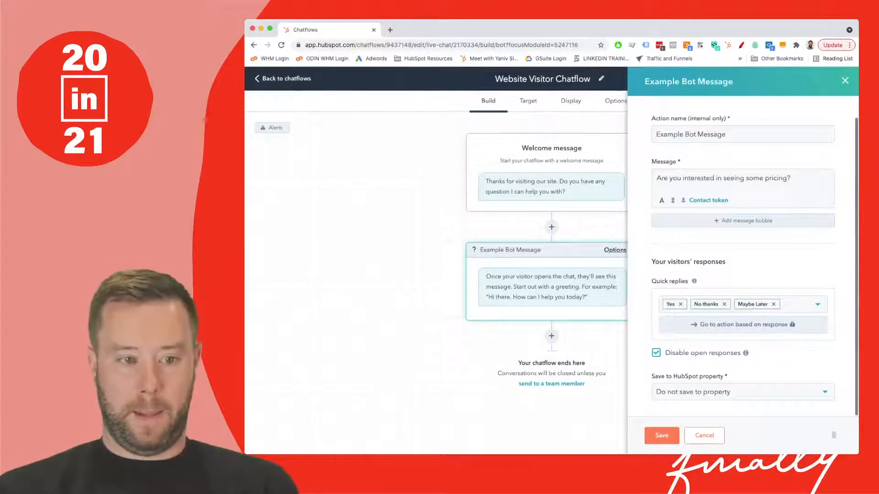
click(742, 392)
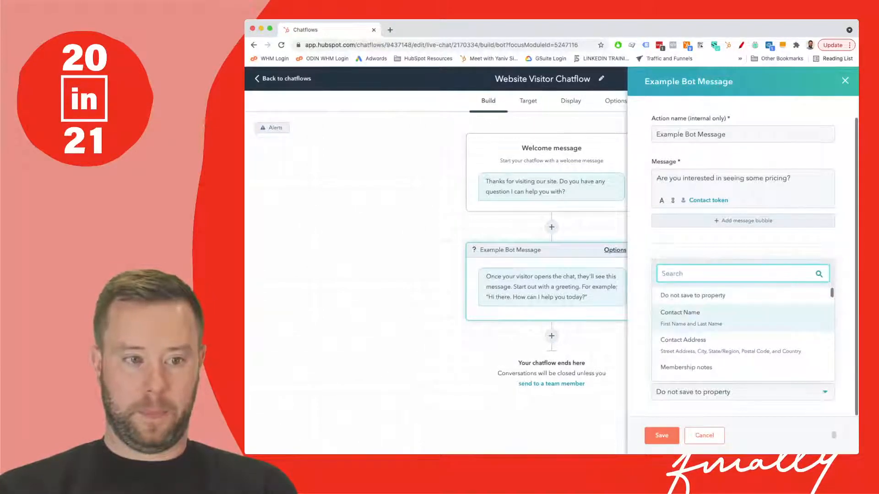
click(713, 295)
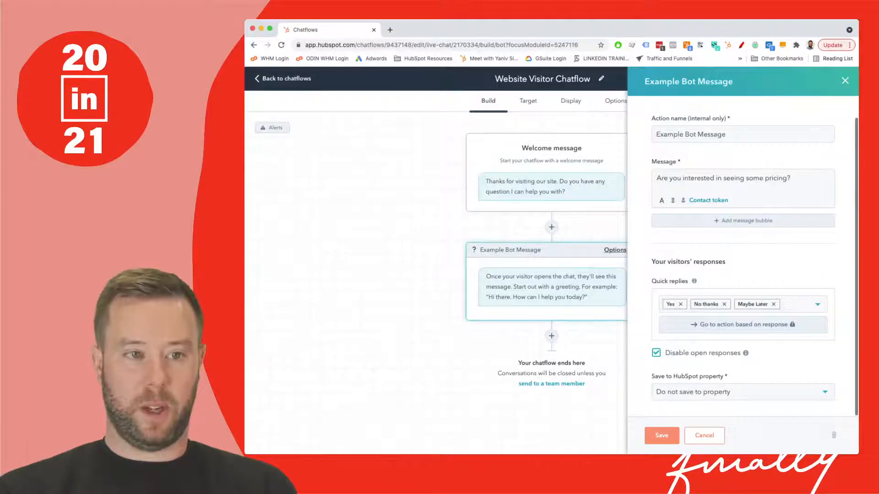
click(661, 435)
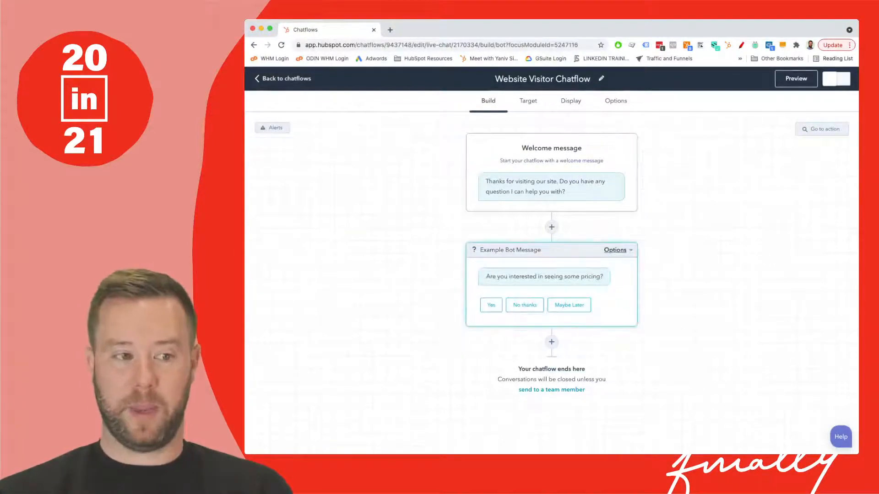
- Add a simple message action after the pricing question with the message "Great thanks. Can I take your name please?"
click(552, 342)
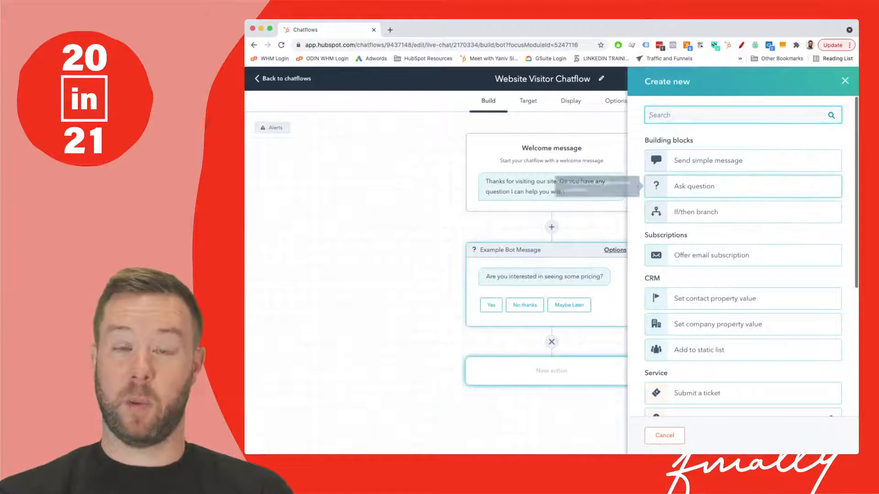
scroll(741, 196, down, 2)
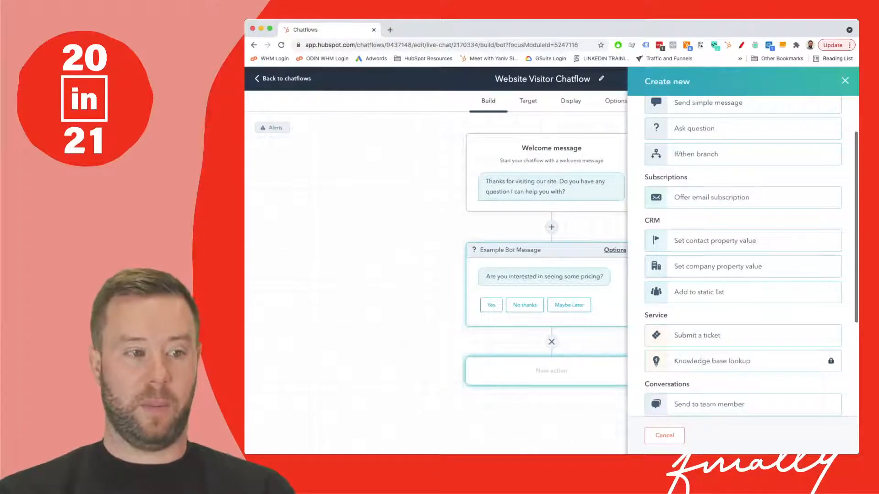
scroll(742, 256, up, 2)
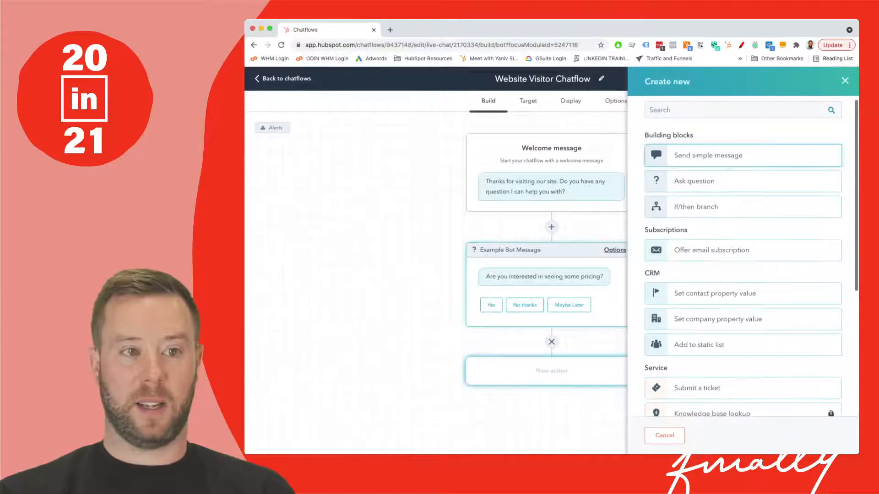
click(708, 155)
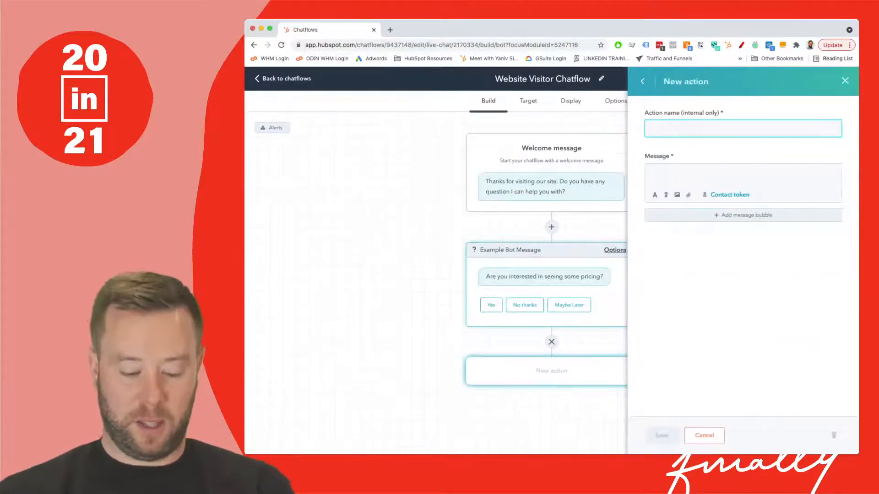
text(Gre)
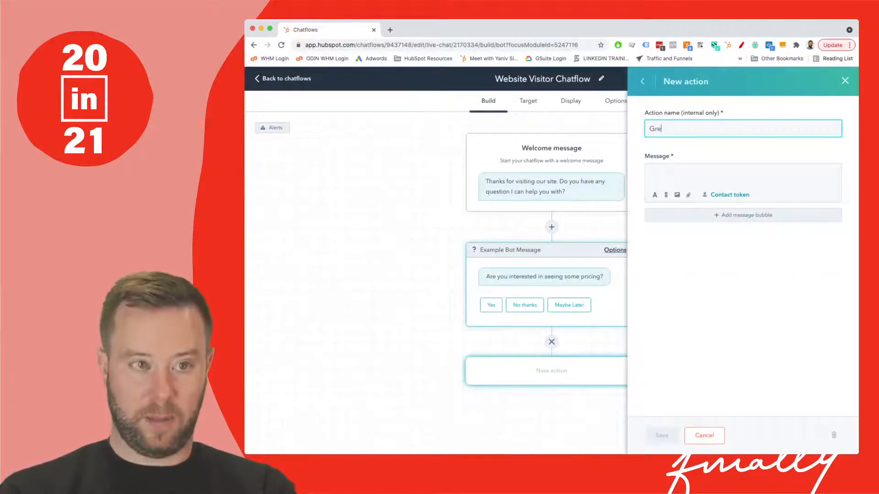
text(at thanks)
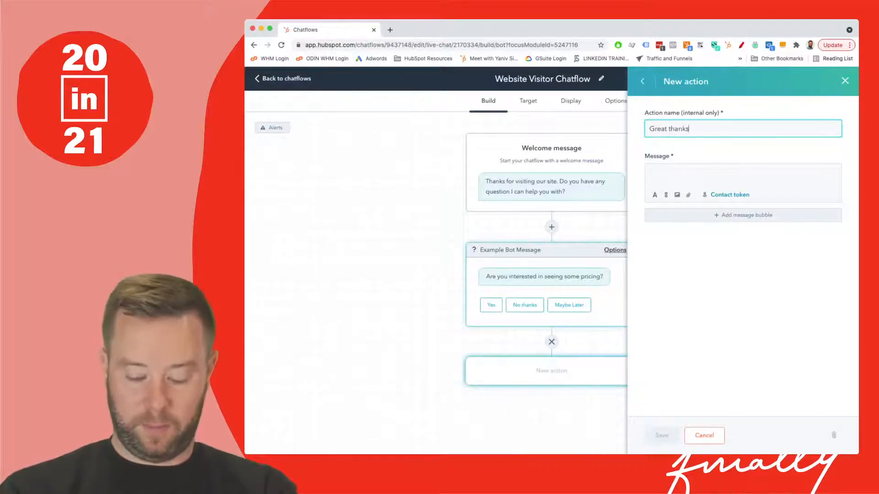
text(. Can )
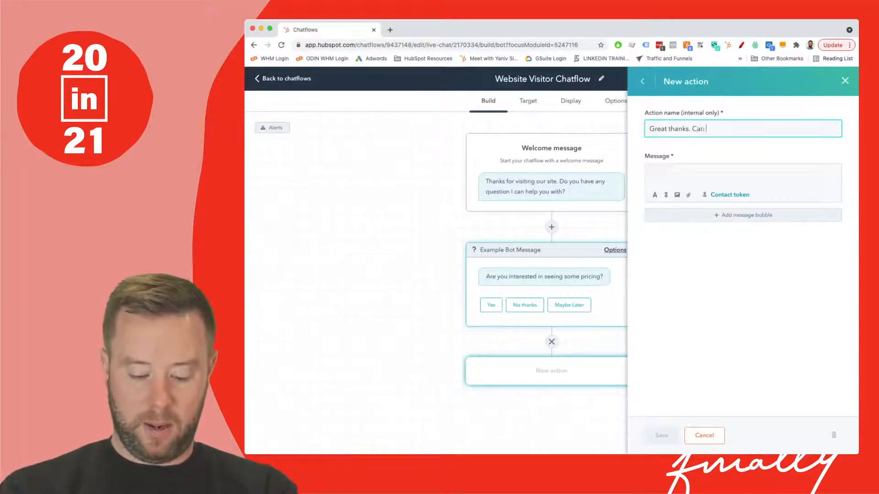
text(I take your n)
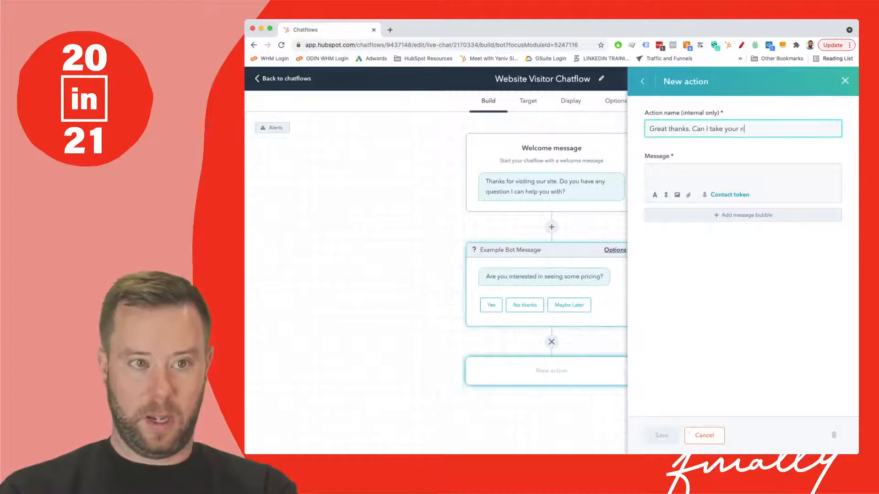
text(ame please?)
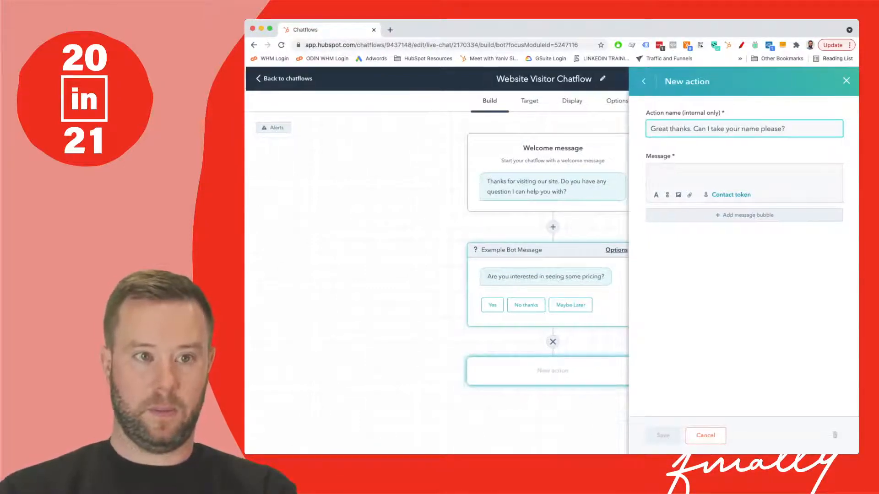
key(super+a)
key(super+x)
key(Tab)
key(super+v)
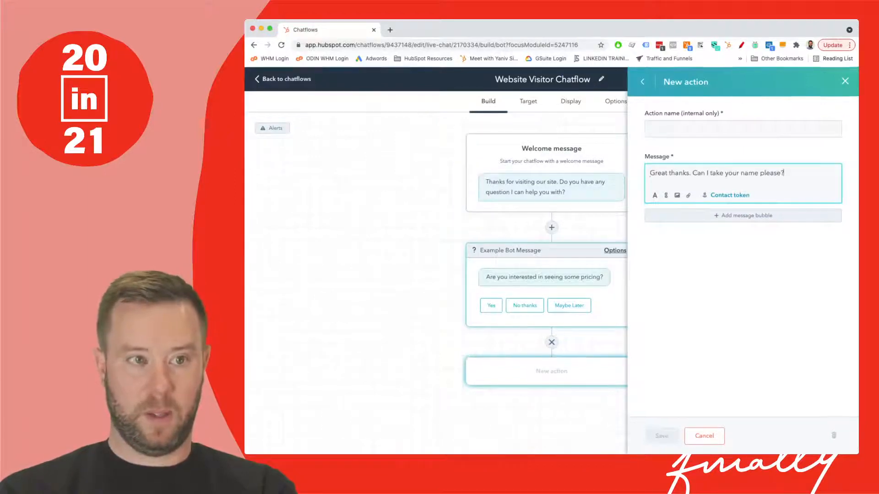
- Name the action "Name Request" and extend the message's first sentence to "Great thanks I will update the team."
key(shift+Tab)
text(Name Re)
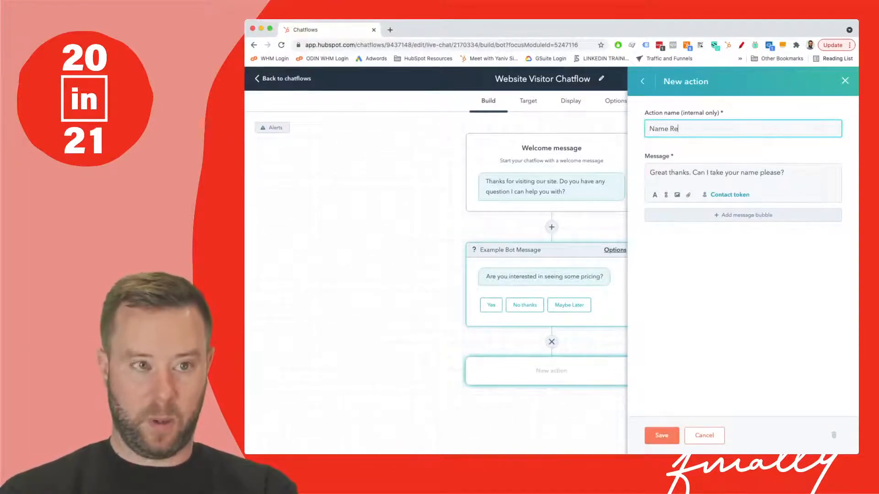
text(quest)
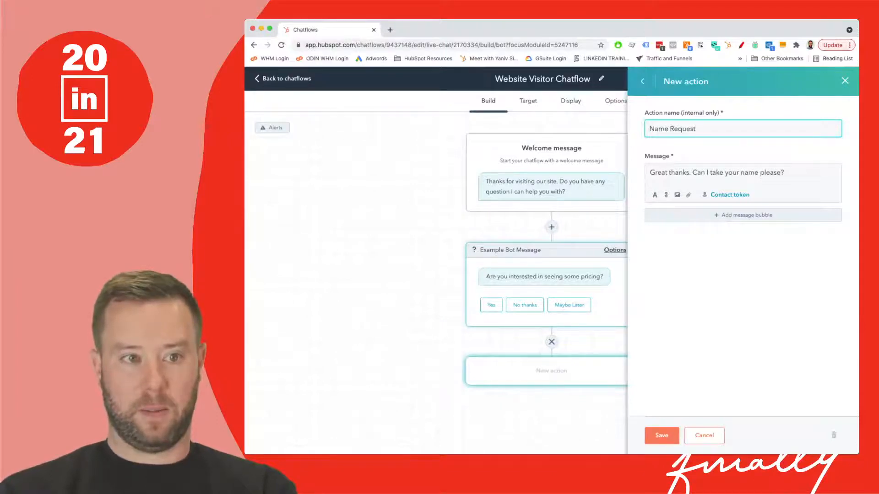
click(689, 173)
text(I will )
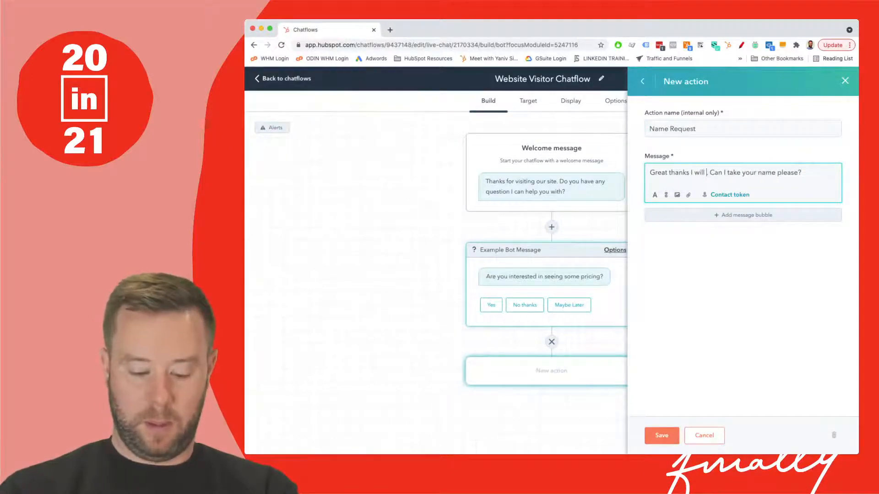
text(update the team)
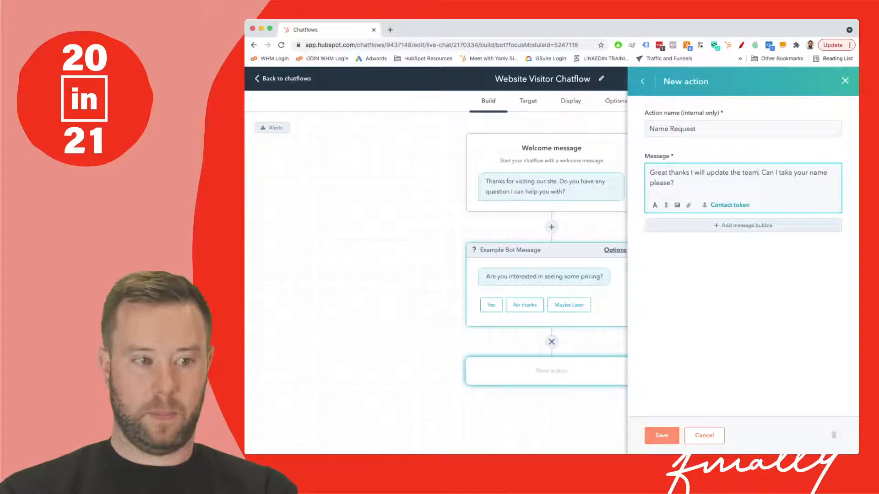
click(743, 226)
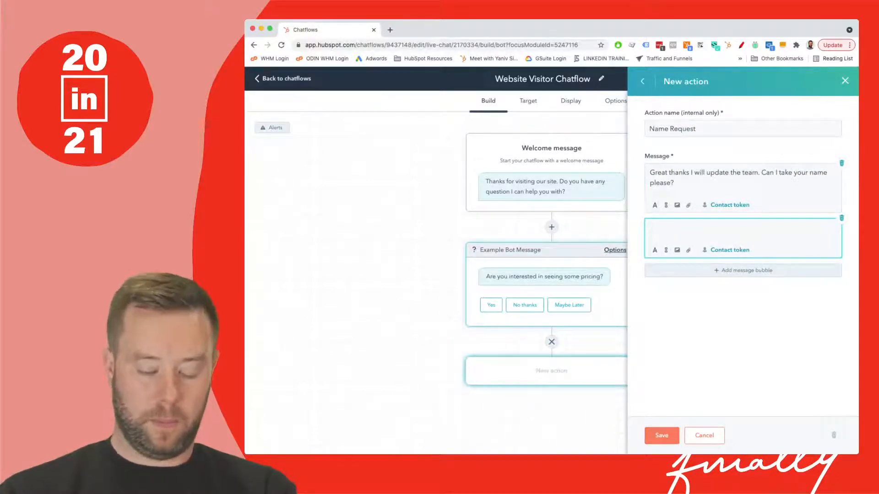
text(It will help)
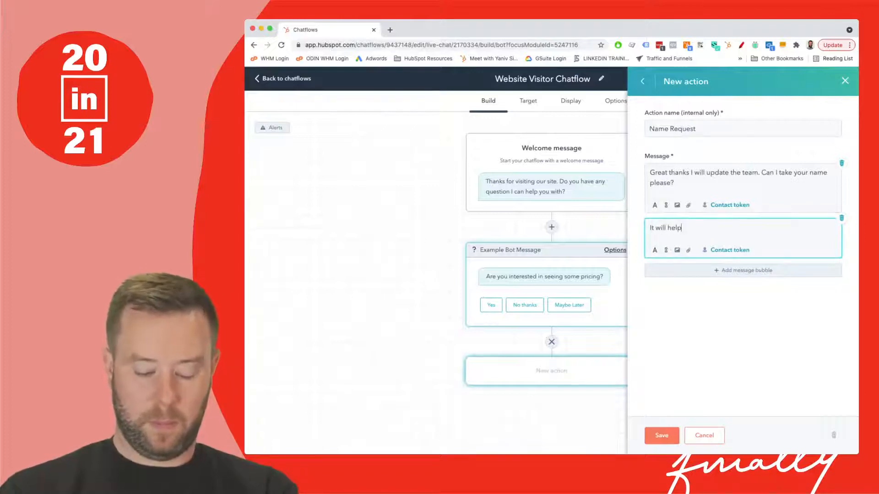
text( us to)
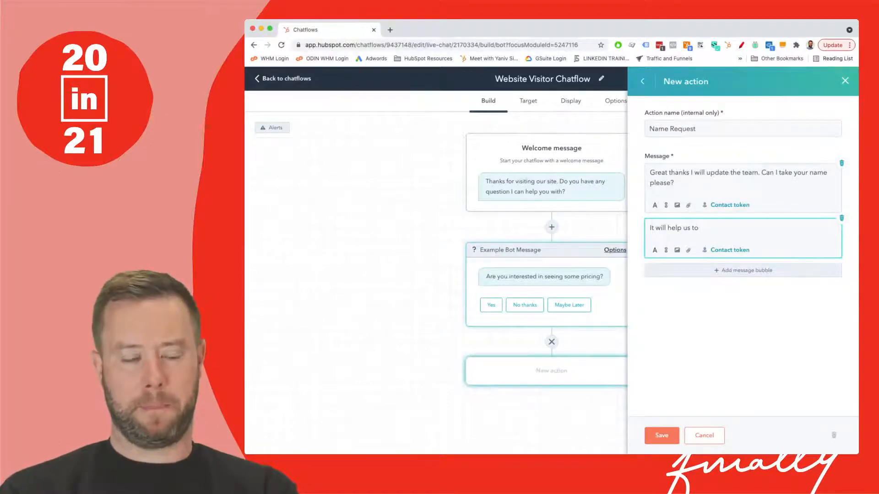
key(BackSpace)
key(BackSpace)
key(BackSpace)
key(BackSpace)
key(BackSpace)
key(BackSpace)
key(BackSpace)
key(BackSpace)
key(BackSpace)
key(BackSpace)
key(BackSpace)
key(BackSpace)
key(BackSpace)
key(BackSpace)
key(BackSpace)
key(BackSpace)
key(BackSpace)
key(BackSpace)
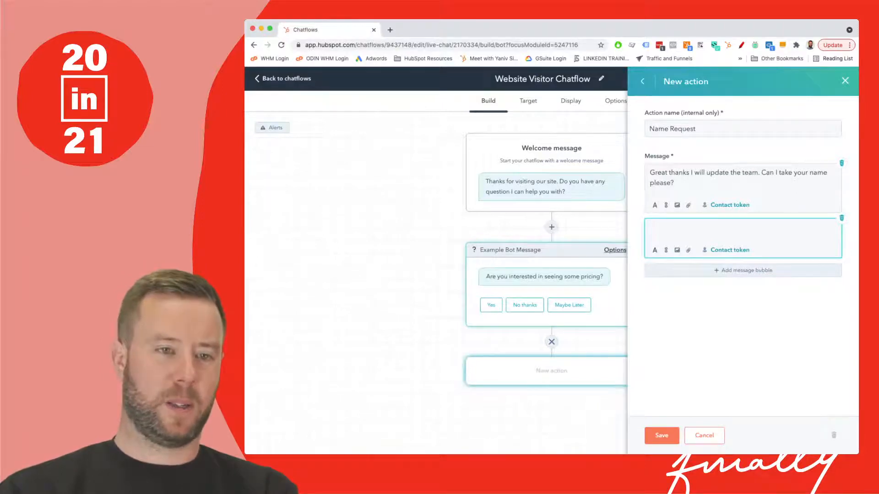
click(841, 218)
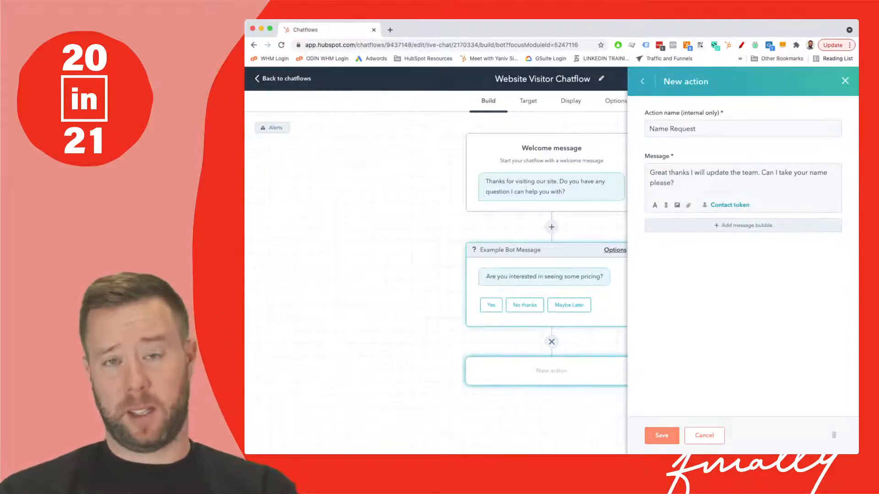
- Save the Name Request action, and add and save the frequently used Name question below it with its default settings
click(661, 435)
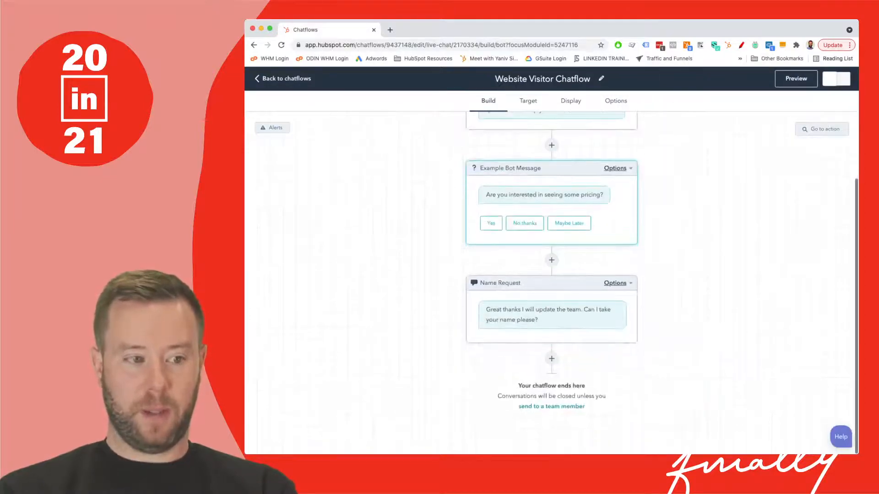
click(551, 359)
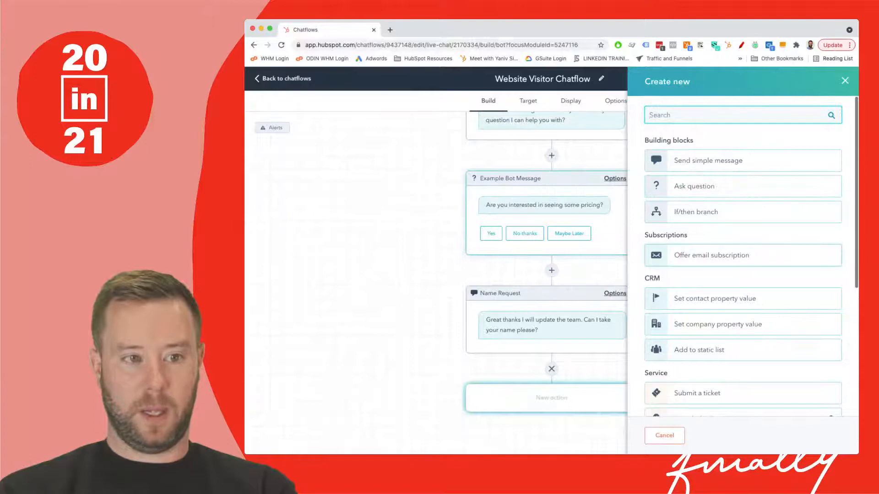
click(741, 186)
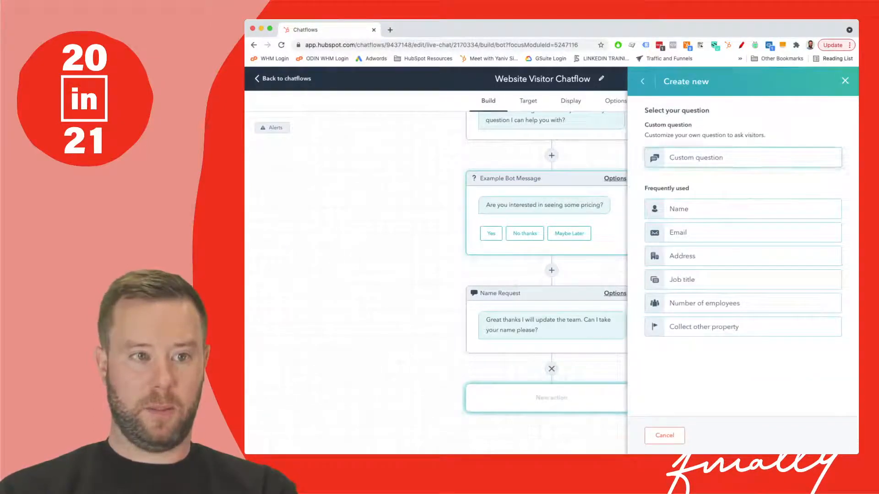
click(742, 209)
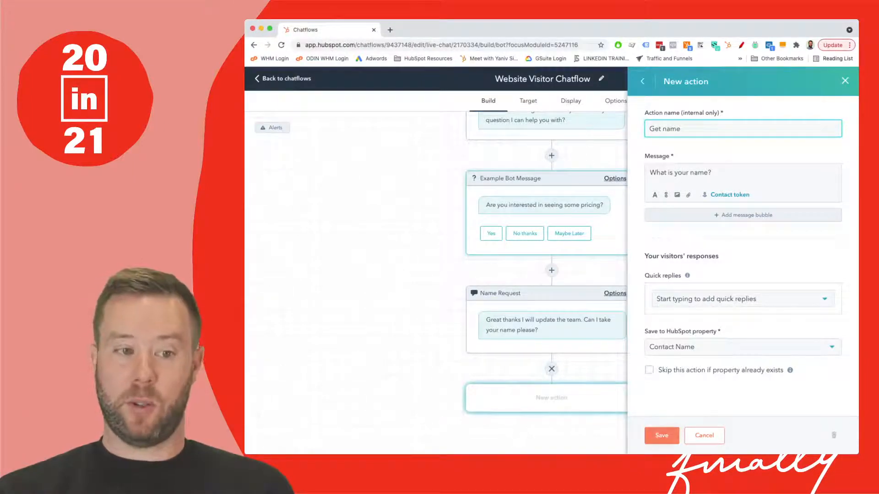
click(661, 435)
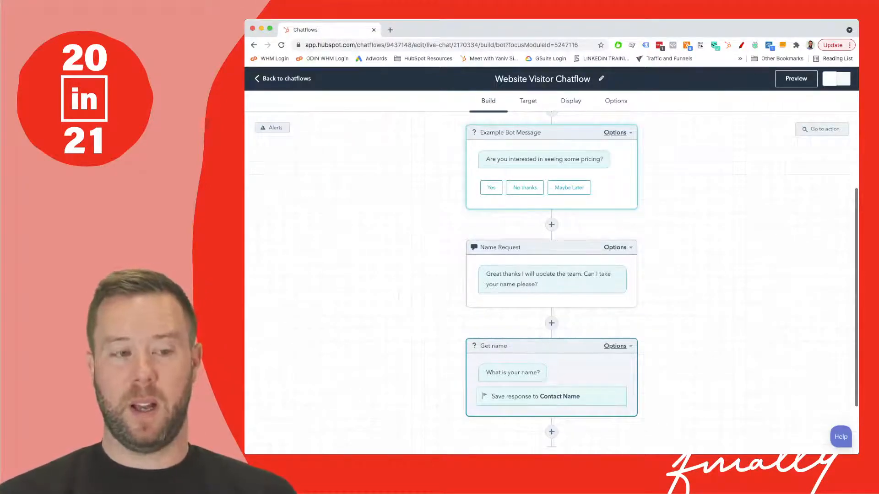
- Add a simple message action after the Get name question, named "Thanks", with the message text "Thanks for that"
scroll(551, 283, down, 1)
scroll(552, 283, down, 2)
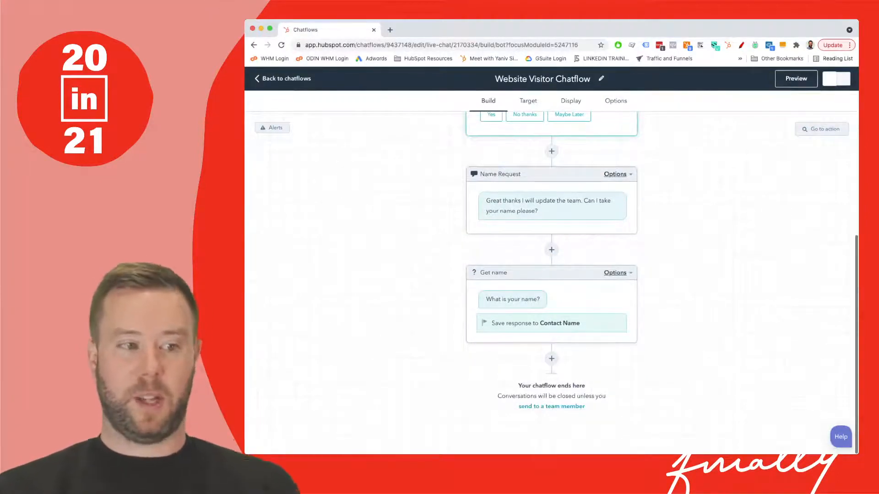
click(551, 358)
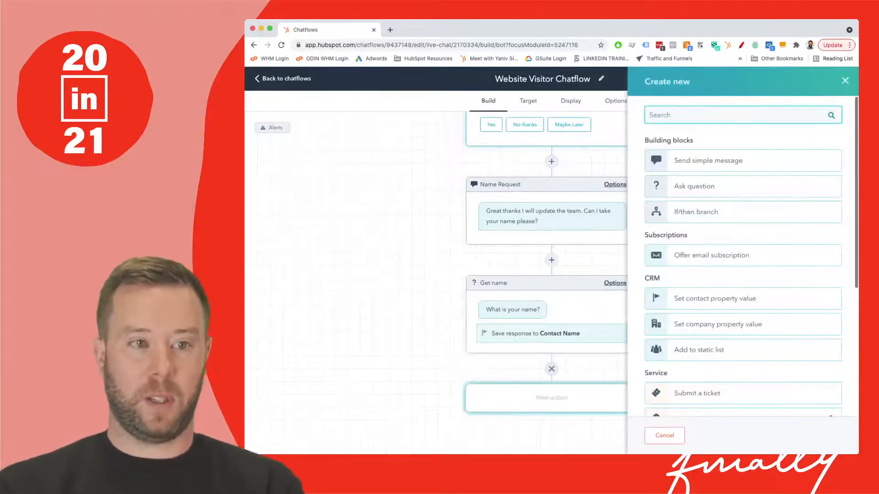
click(677, 160)
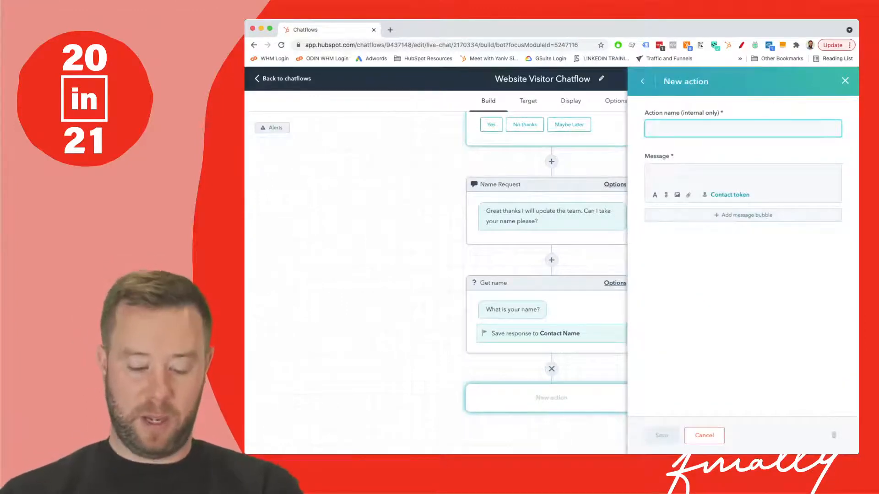
text(Thank)
key(Tab)
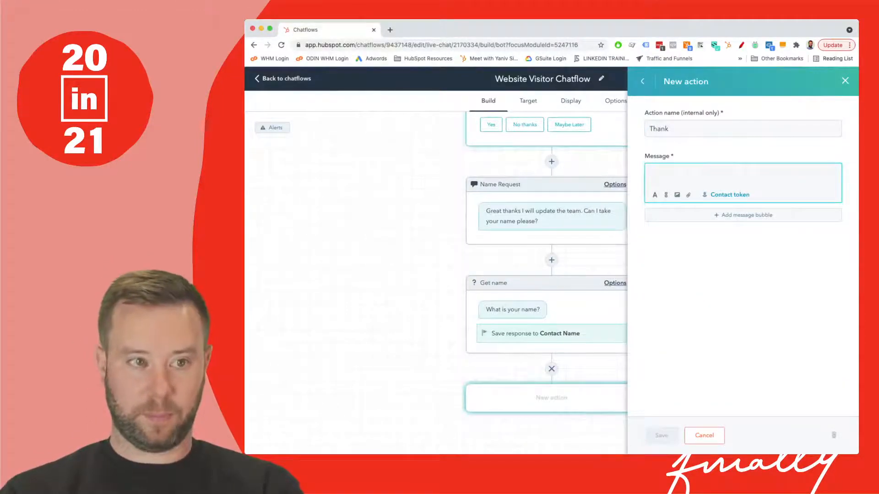
key(shift+Tab)
text(Thanks)
key(Tab)
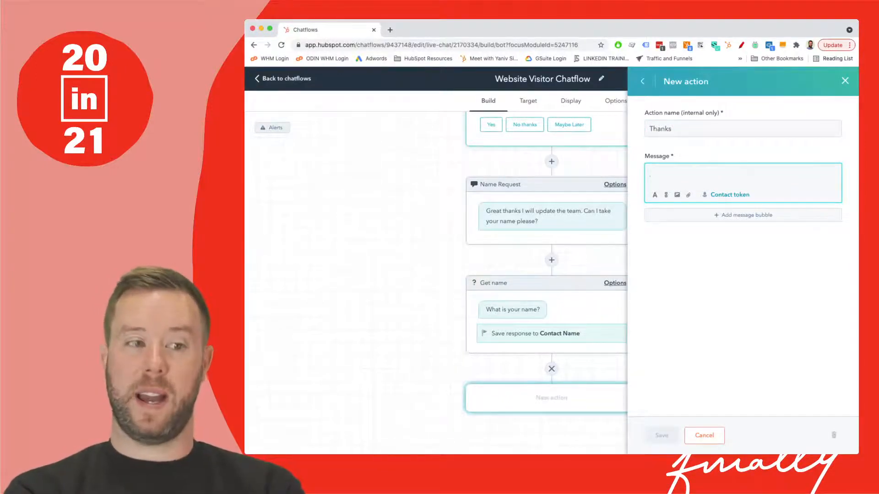
text(Thank)
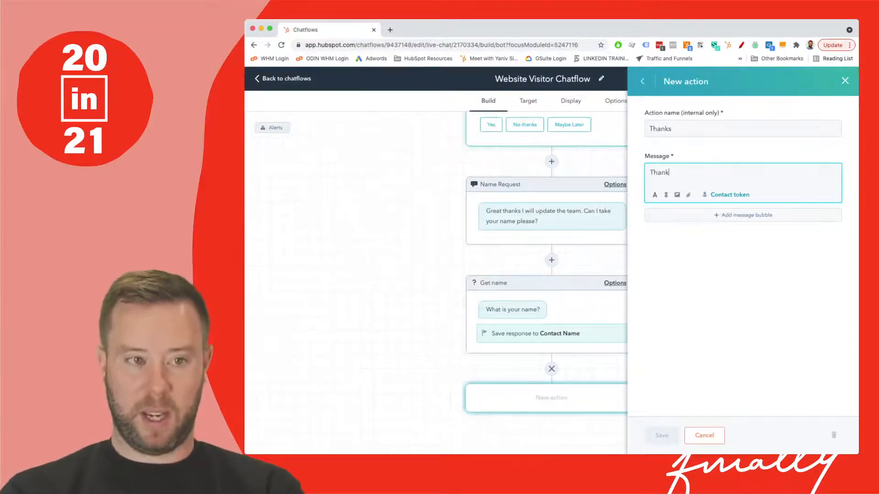
text(s for that)
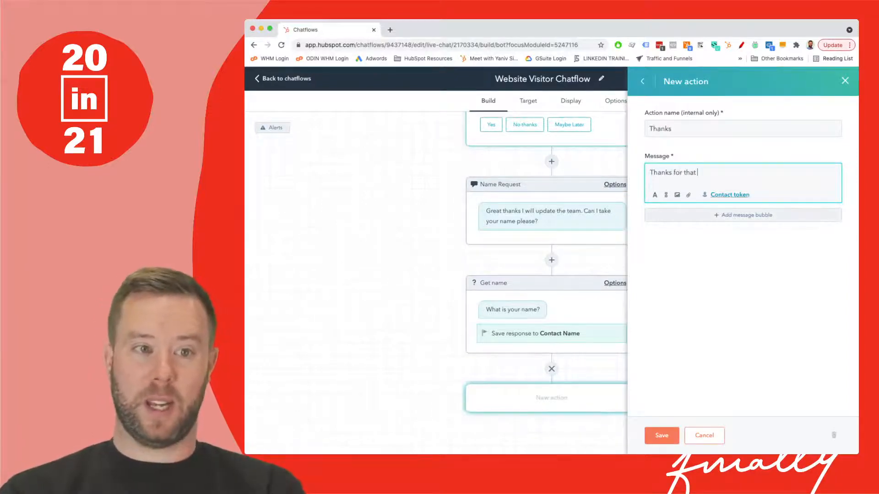
- Insert the First name contact token after "Thanks for that" in the message, leaving its default value empty
click(730, 194)
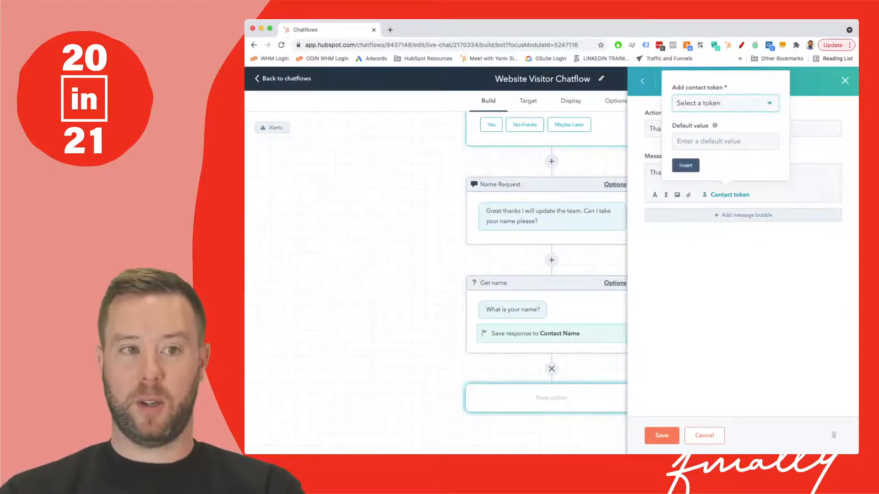
click(723, 103)
text(name)
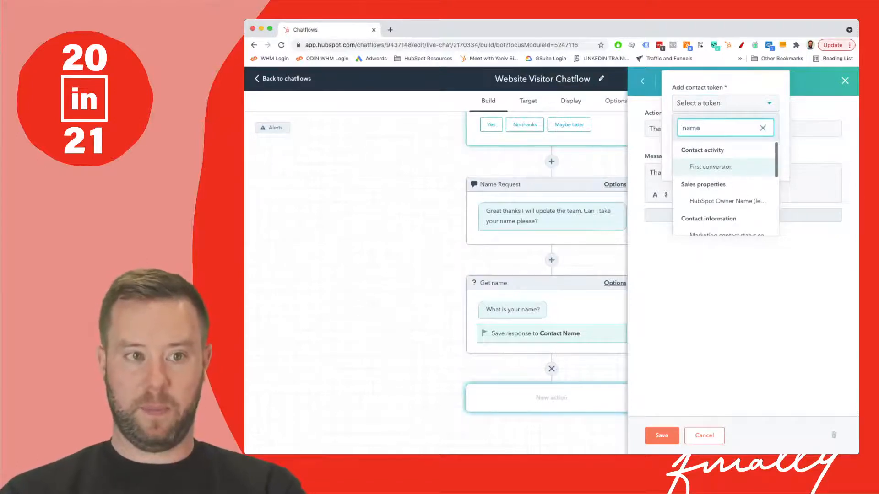
key(BackSpace)
key(BackSpace)
key(BackSpace)
key(BackSpace)
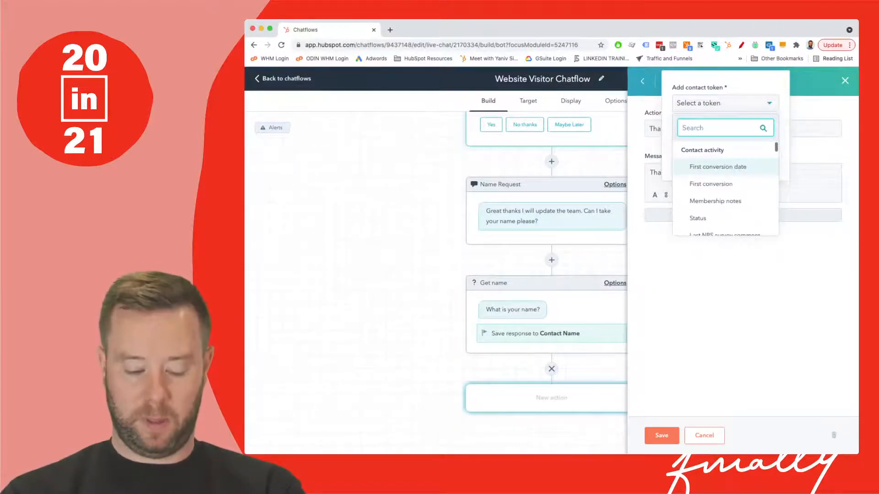
text(first)
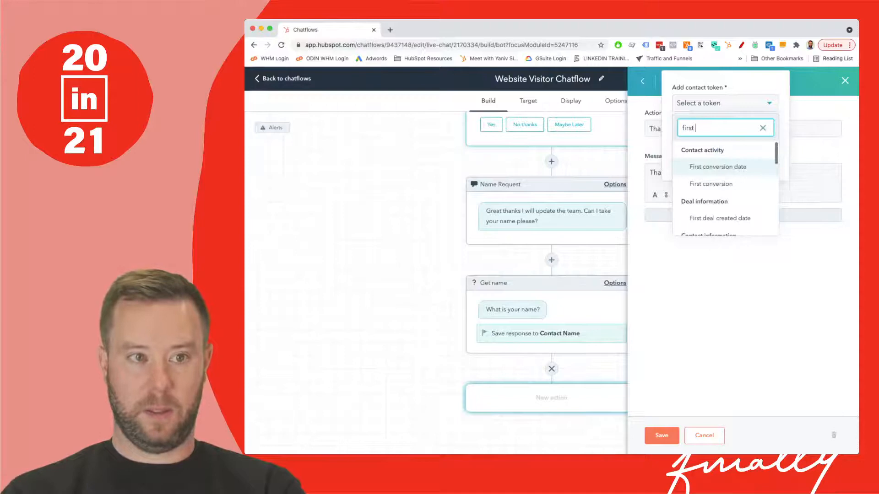
text( nam)
key(Return)
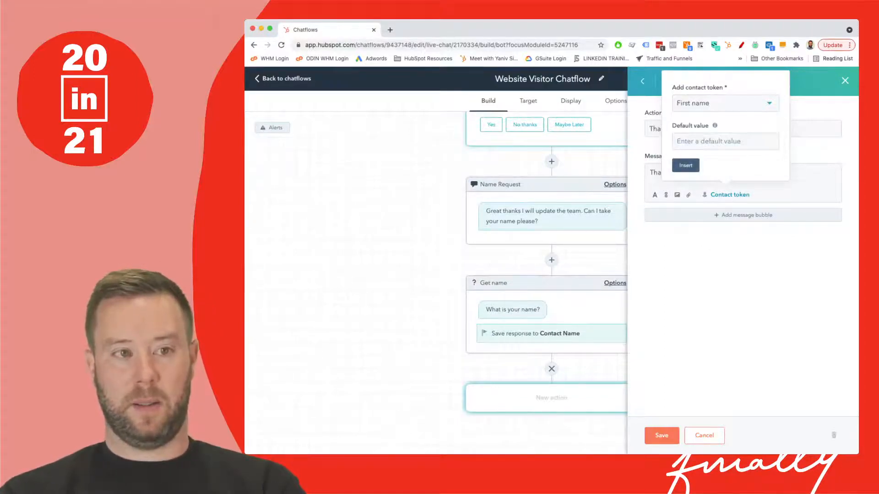
click(714, 141)
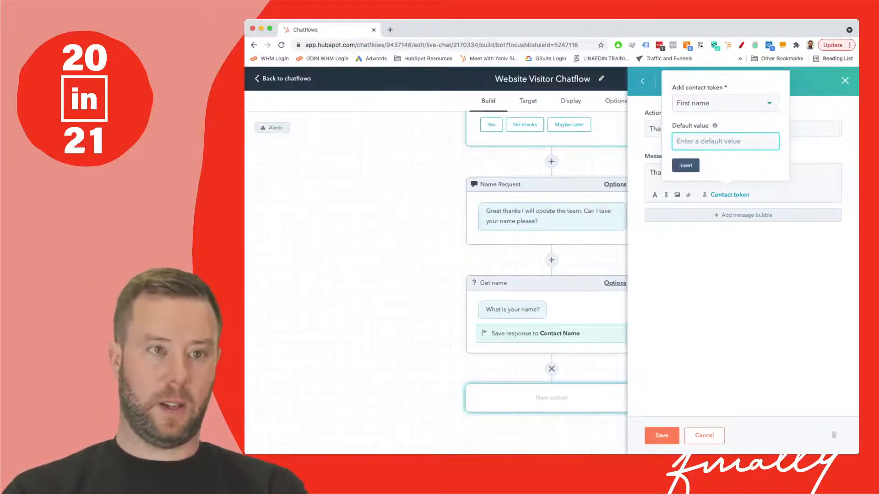
click(685, 166)
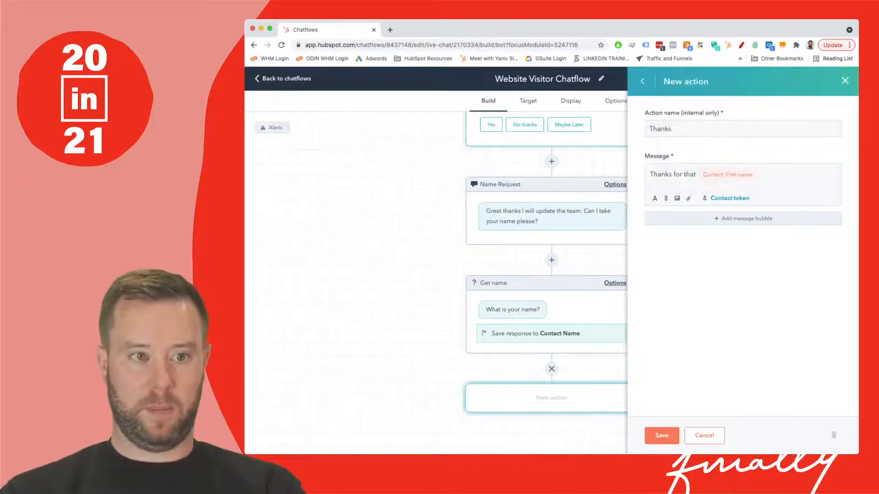
- Complete the Thanks message after the token with ", I will pass over your enquiry." and save the action
click(754, 174)
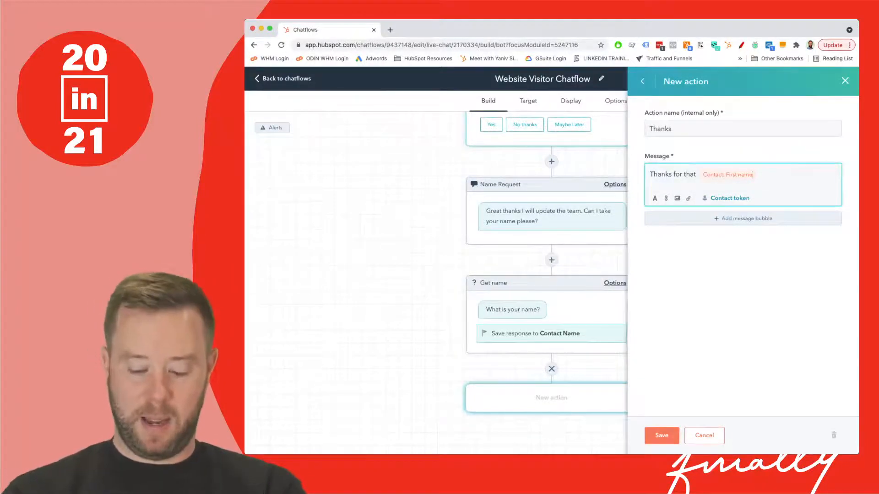
text(, )
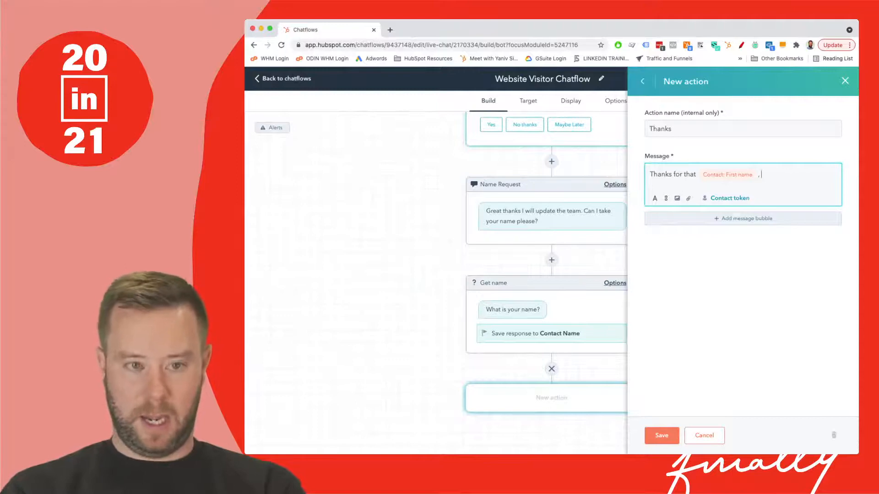
text(can)
key(BackSpace)
key(BackSpace)
key(BackSpace)
key(BackSpace)
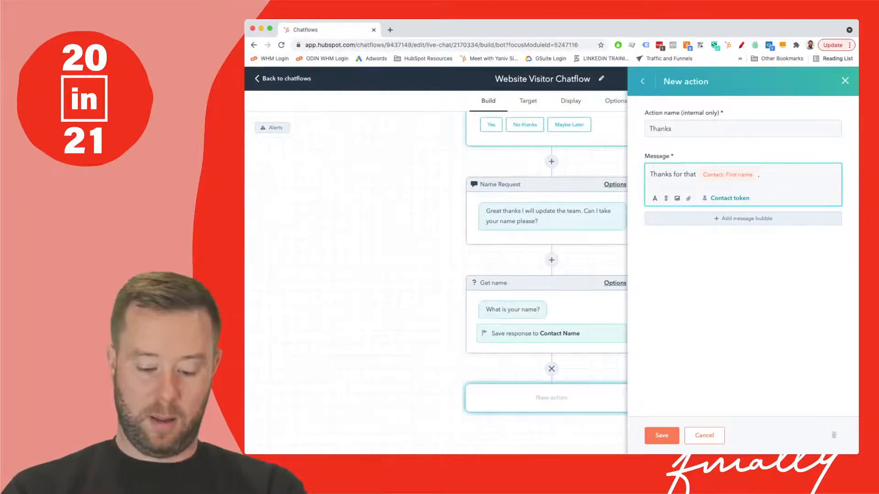
text(I will pass o)
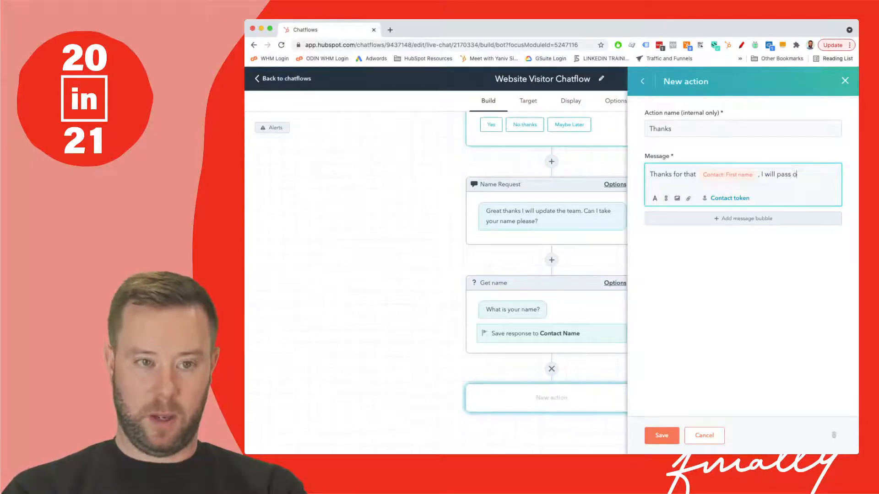
text(ver yoru)
key(BackSpace)
key(BackSpace)
text(r)
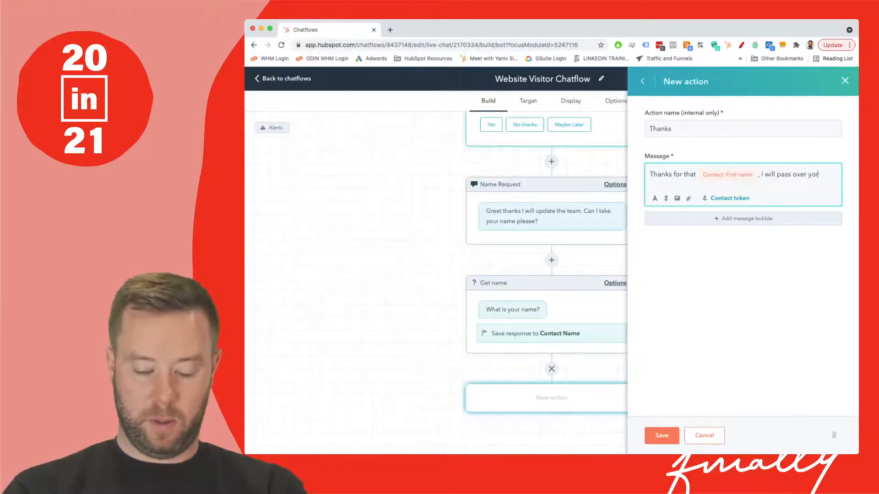
key(BackSpace)
text(ur enquiry.)
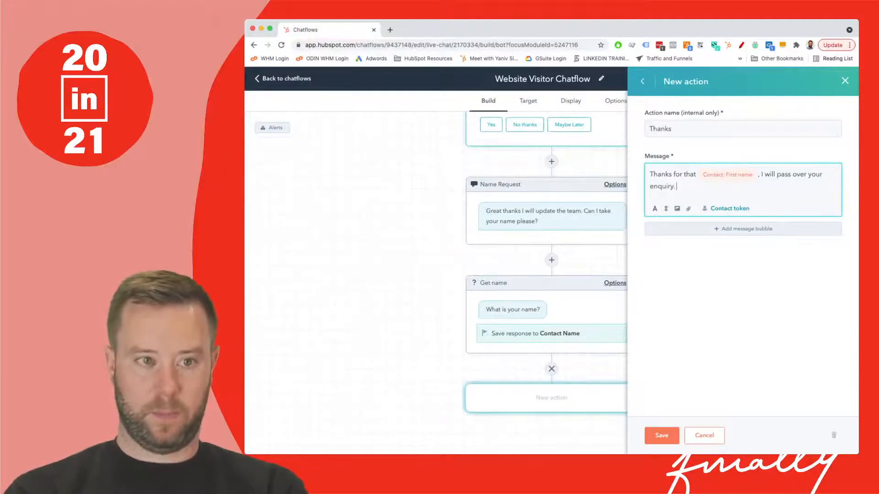
click(661, 435)
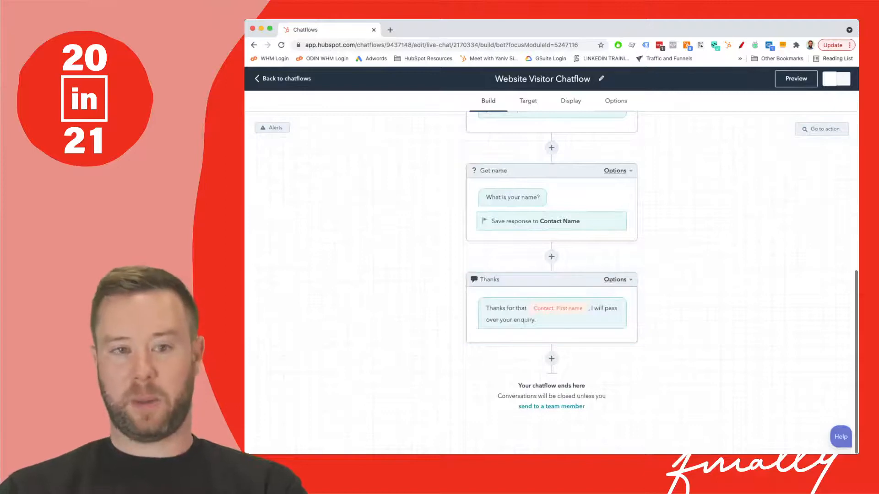
- Review the whole chatflow from the welcome message through to the Thanks action
scroll(552, 283, up, 7)
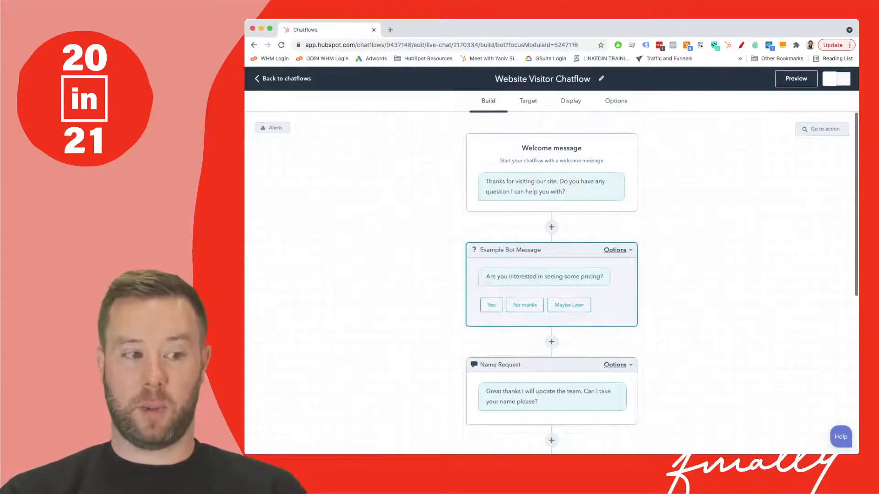
scroll(552, 316, down, 2)
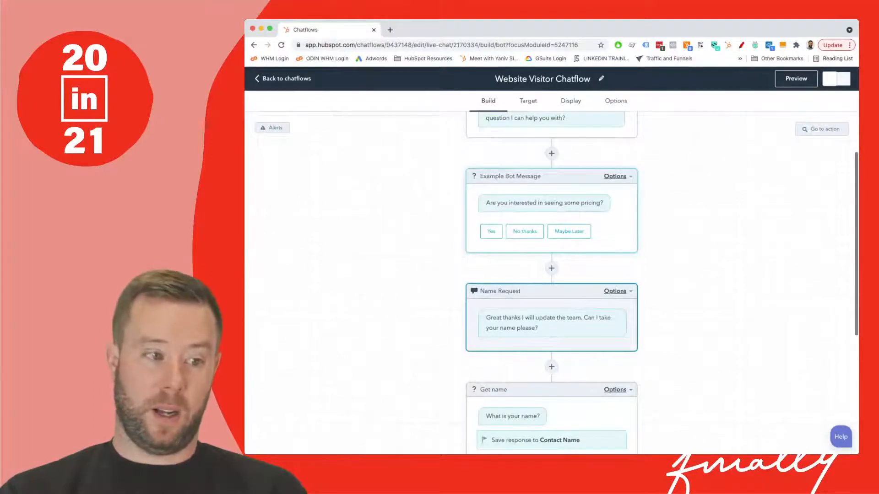
scroll(551, 274, down, 1)
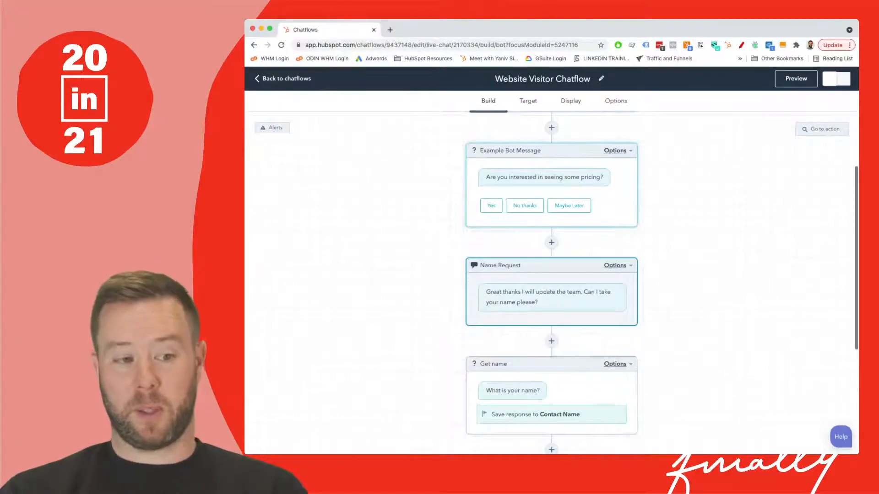
scroll(552, 284, down, 2)
scroll(551, 283, down, 1)
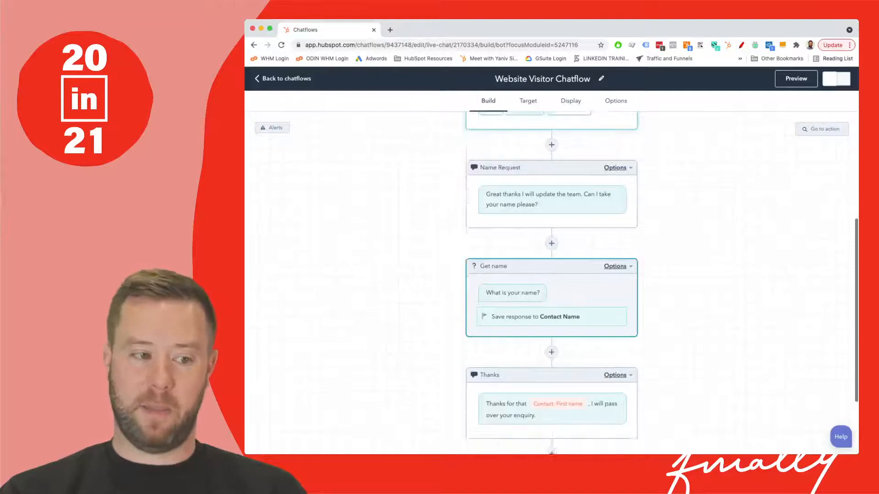
scroll(552, 283, down, 2)
scroll(552, 284, up, 10)
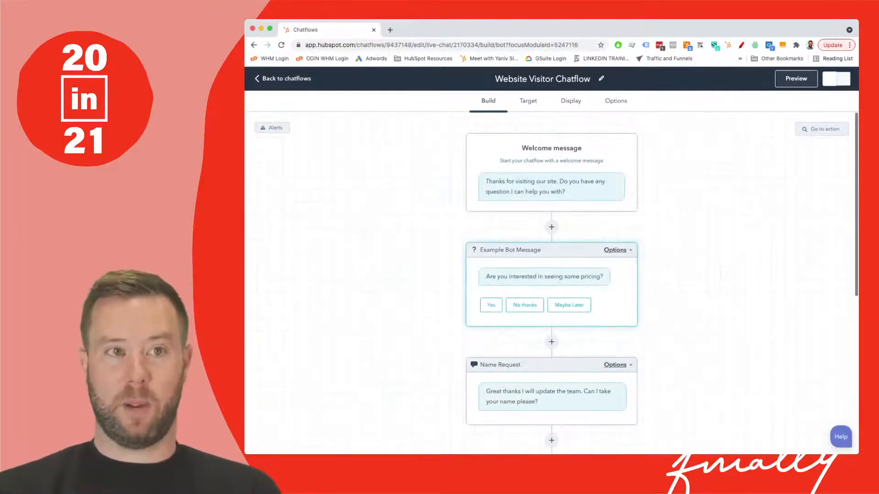
- Test the chatflow in the live preview, answering Yes to the pricing question and giving a first name, and close the preview
click(796, 78)
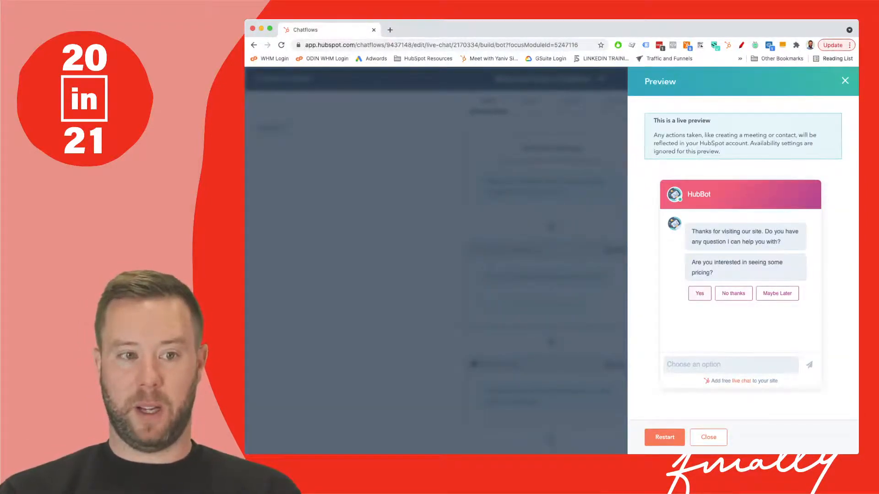
click(699, 293)
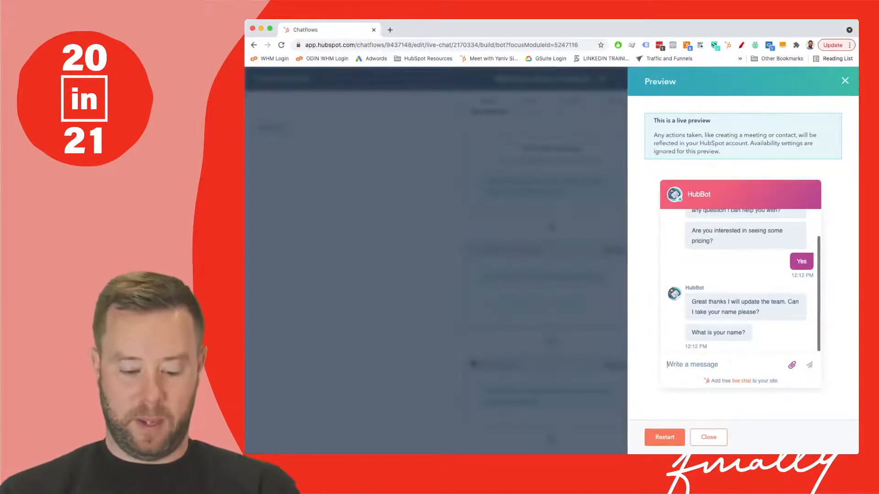
text(Rob)
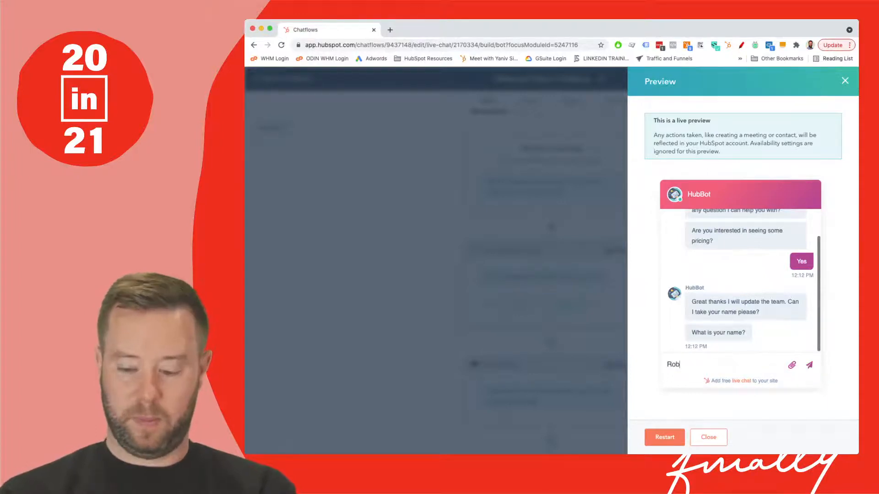
key(Return)
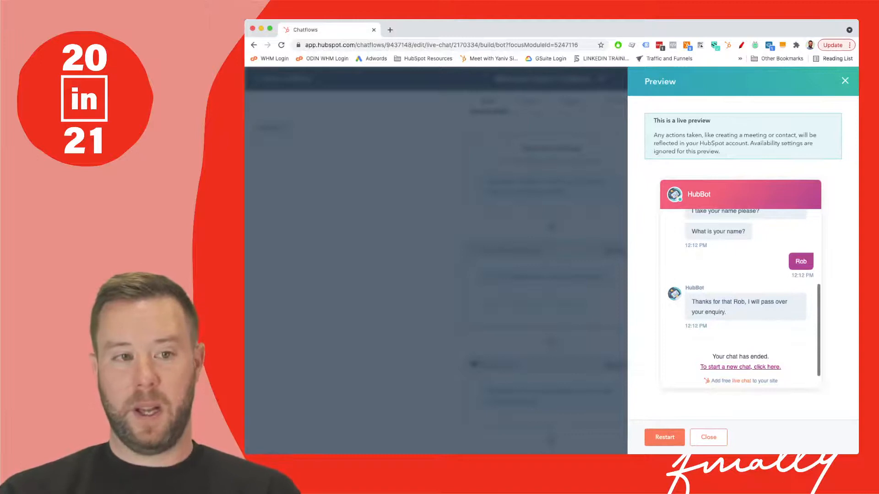
scroll(740, 292, up, 5)
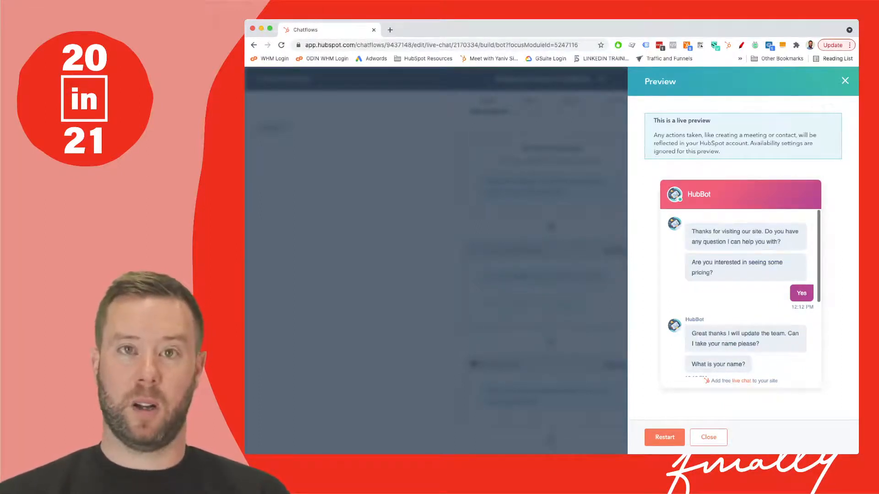
key(Escape)
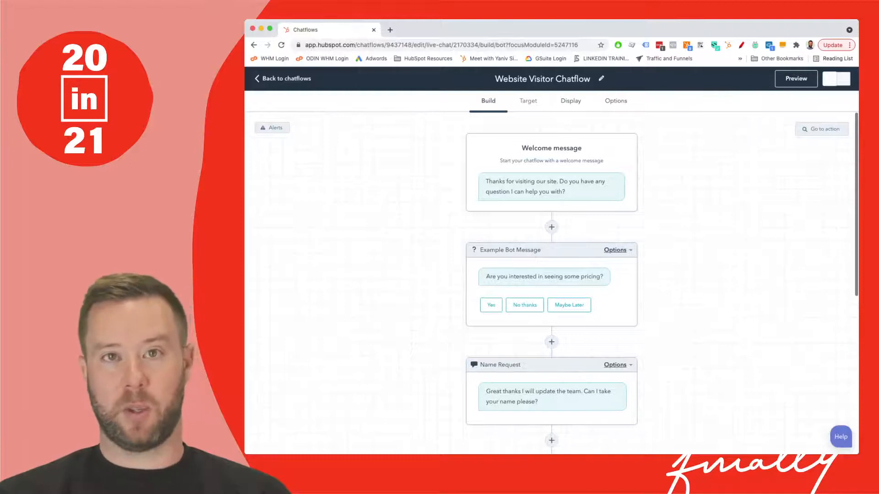
- Target the chatflow to show when the Website URL is "pricing.htm"
click(529, 101)
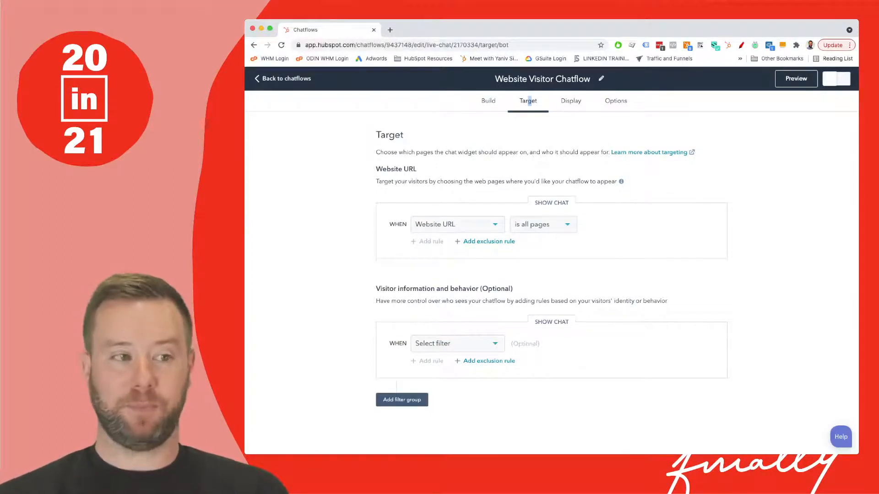
click(455, 224)
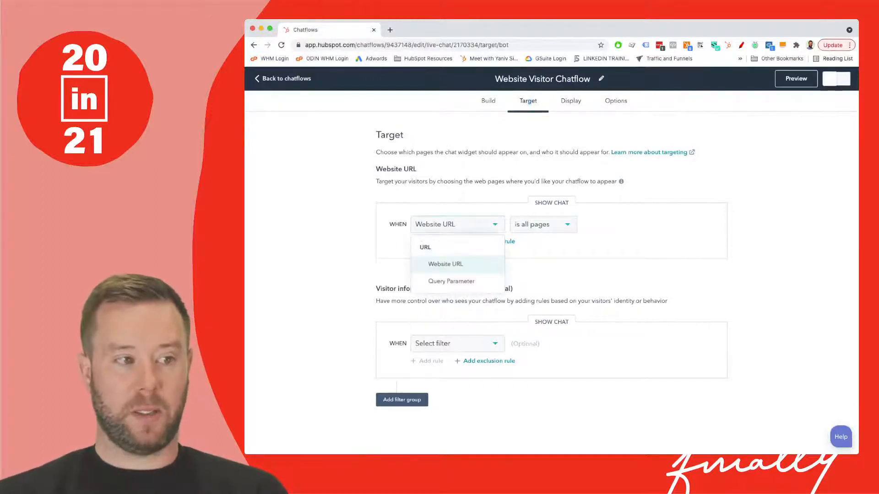
key(Escape)
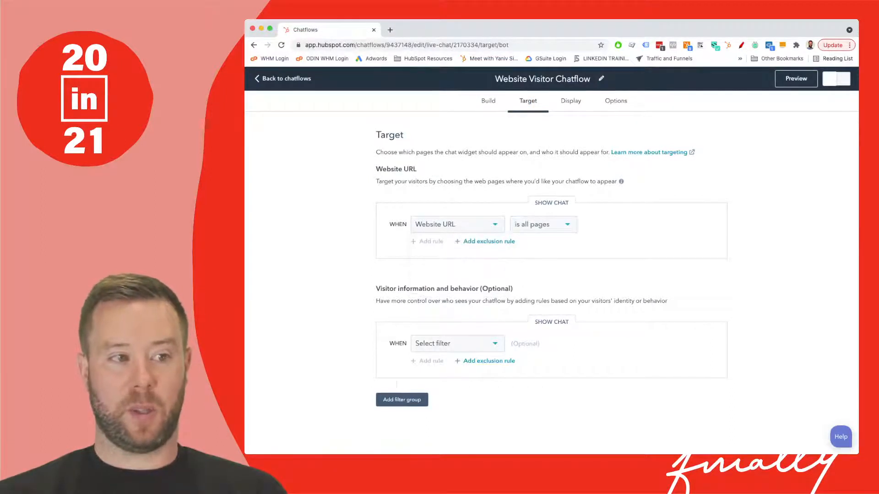
click(543, 225)
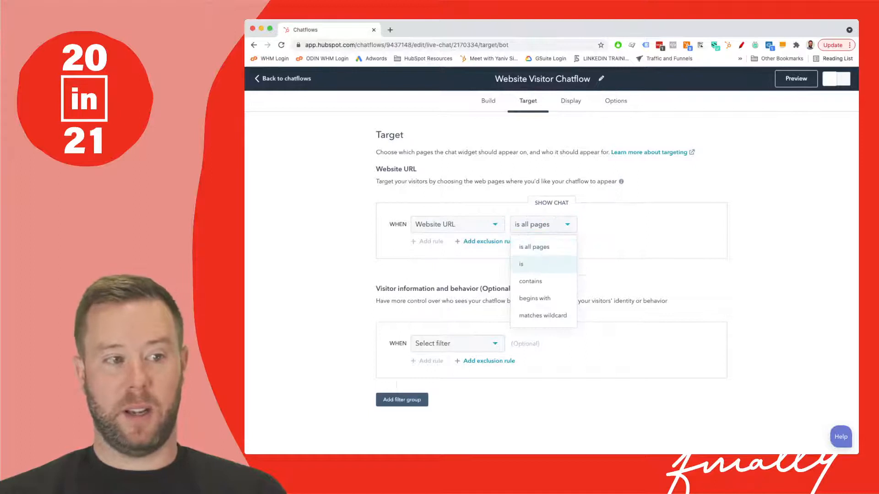
click(543, 265)
click(641, 225)
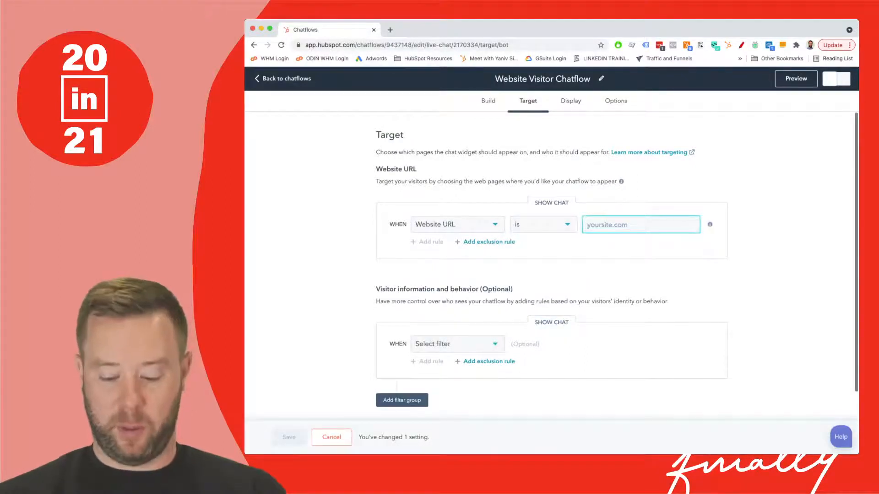
text(/pr)
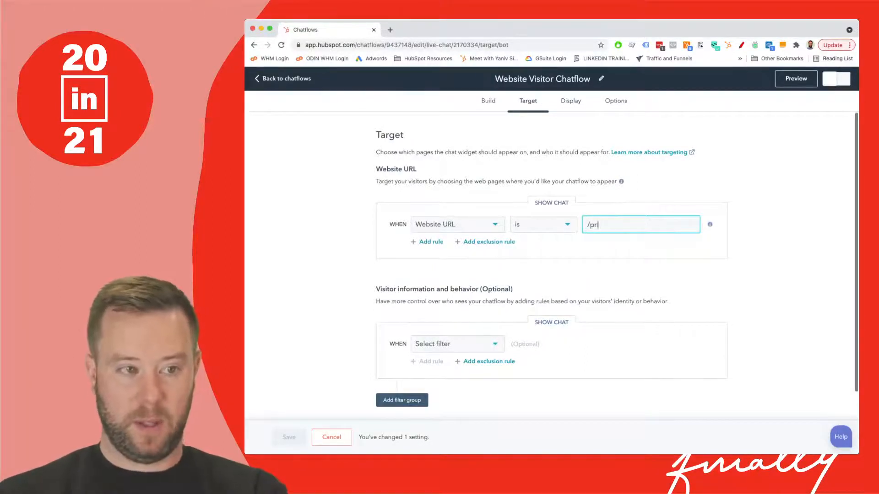
text(icing)
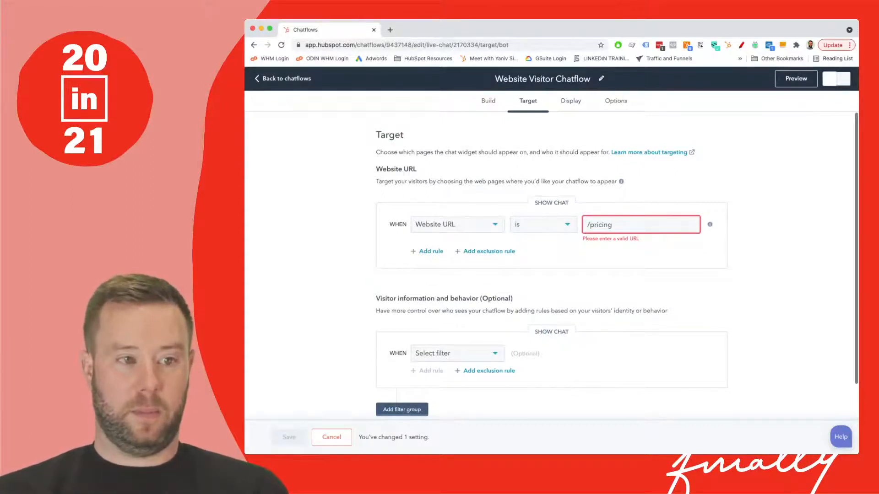
key(BackSpace)
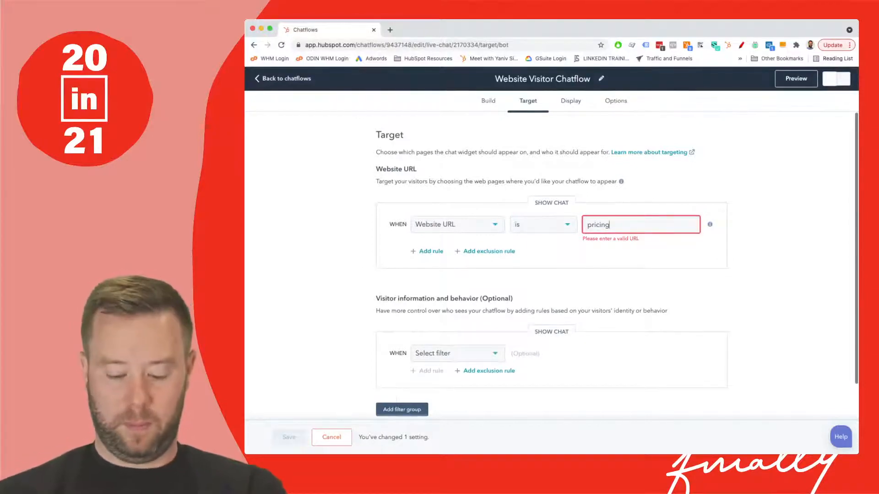
text(.htm)
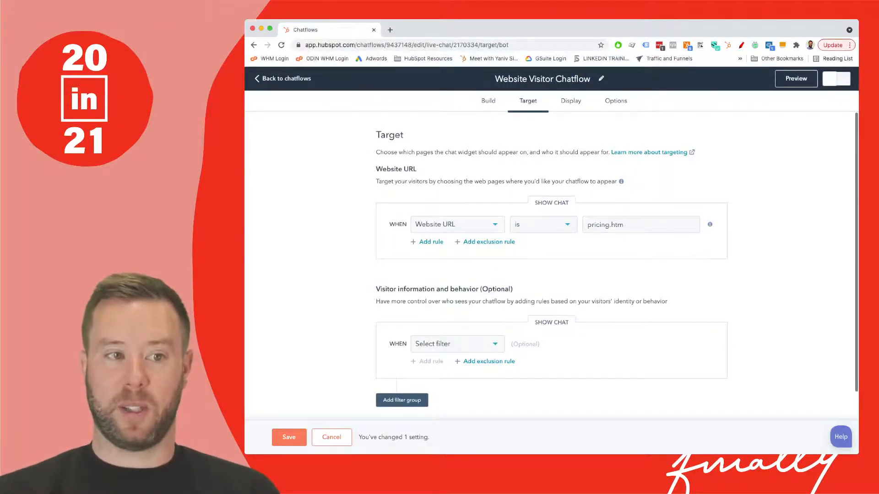
scroll(551, 266, down, 1)
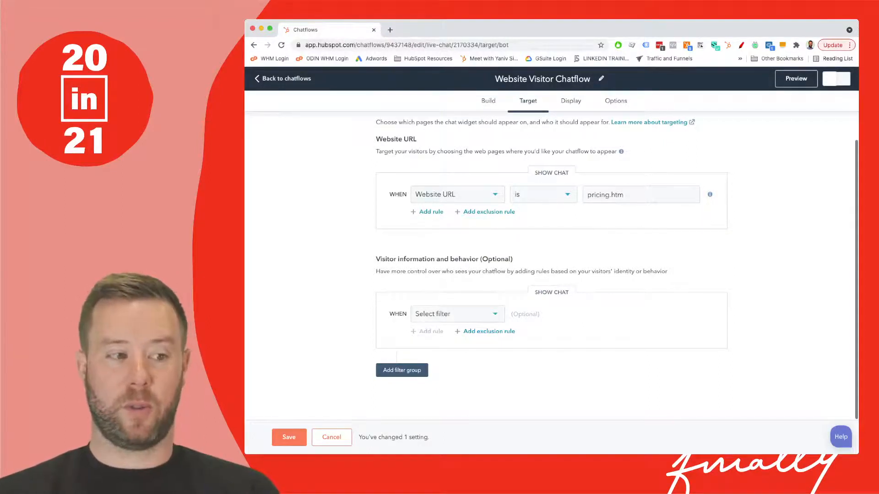
- Try a Visitor filter and a Segmented lists filter for the optional visitor information and behavior rule
click(457, 314)
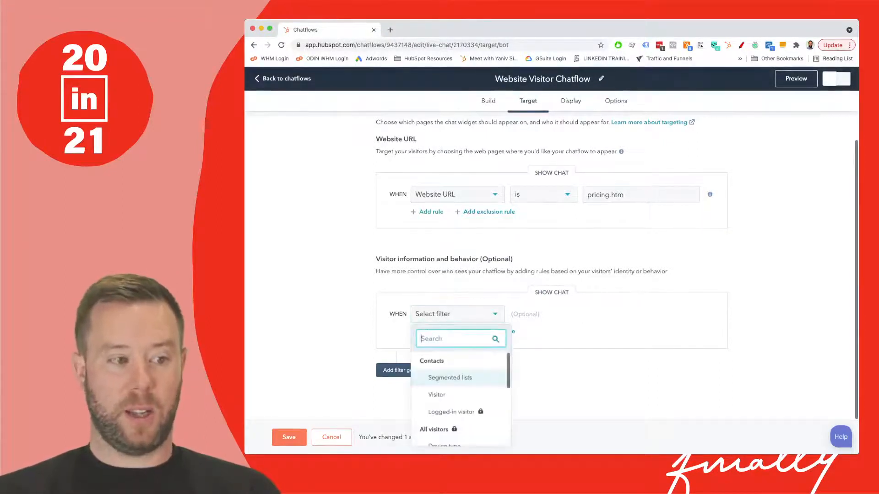
key(Down)
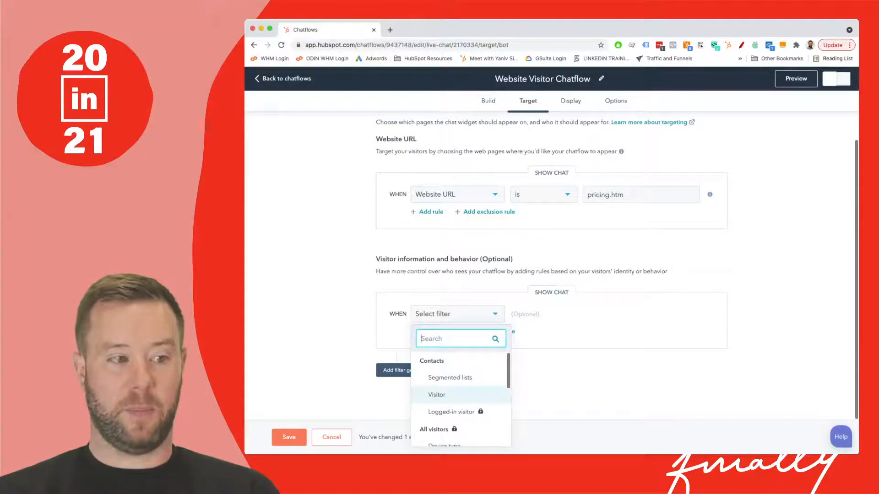
key(Up)
key(Down)
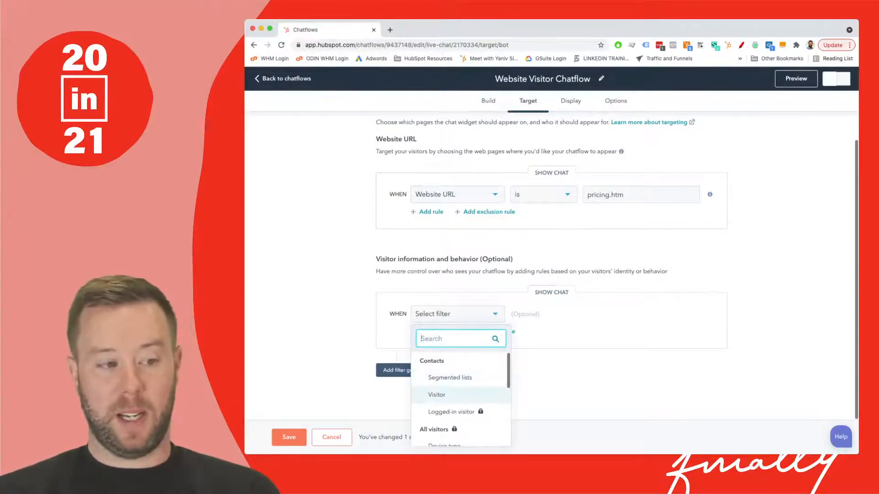
key(Return)
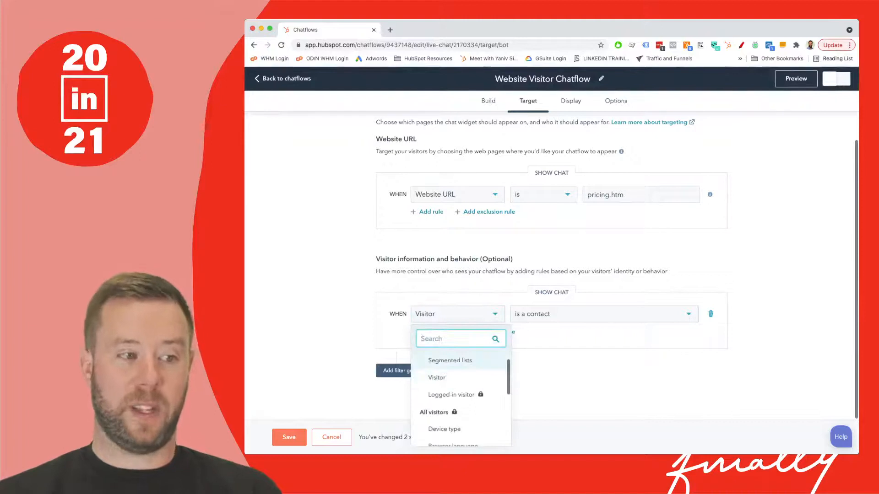
click(450, 361)
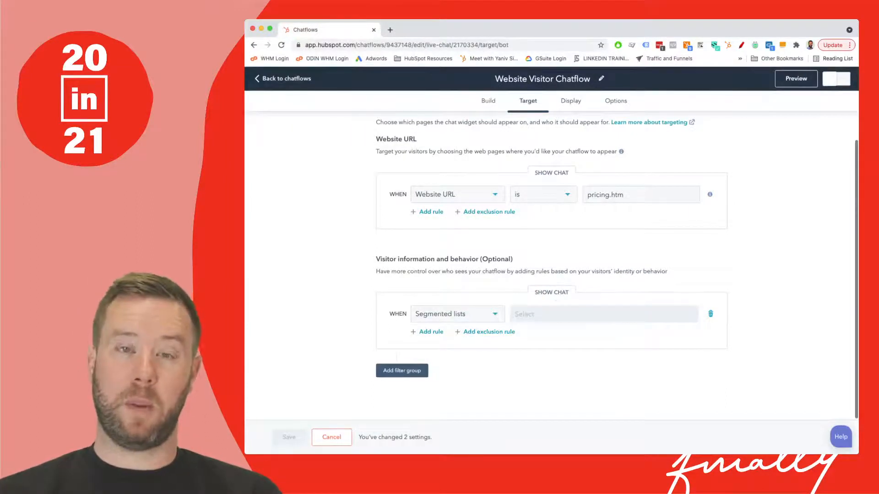
- Set the visitor information and behavior rule to show the chat when Visitor is unknown
click(458, 314)
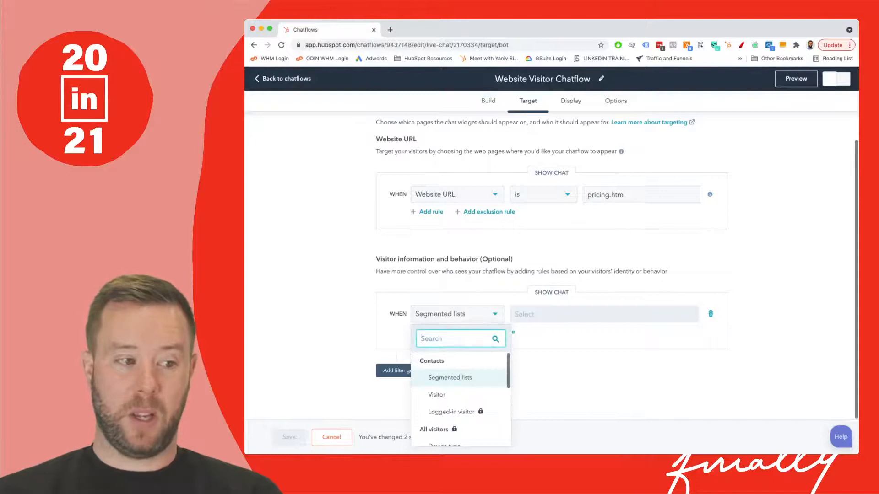
click(437, 395)
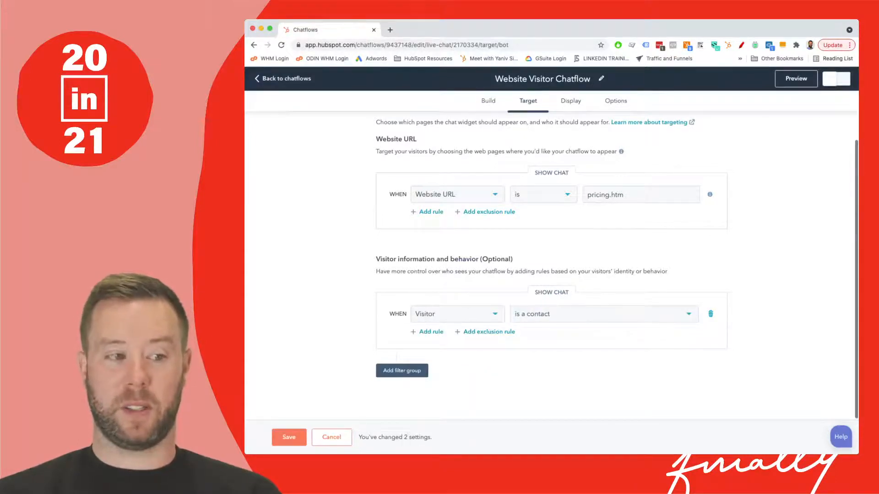
click(531, 313)
click(527, 354)
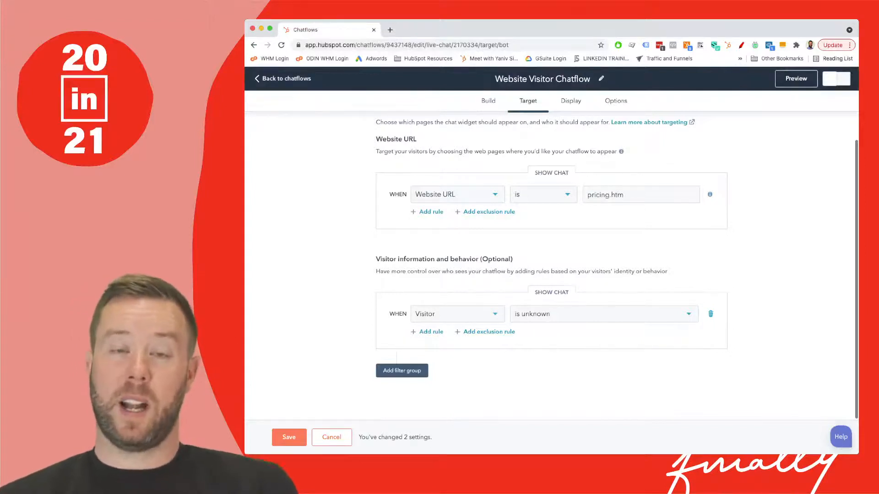
- Examine the action types that can be added after the Thanks message, and return to the targeting settings without adding one
scroll(550, 246, up, 1)
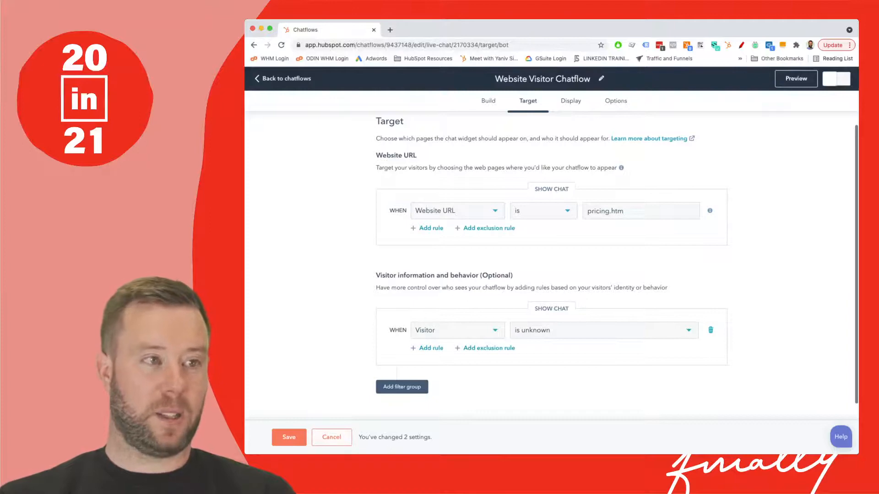
click(488, 101)
scroll(551, 263, down, 5)
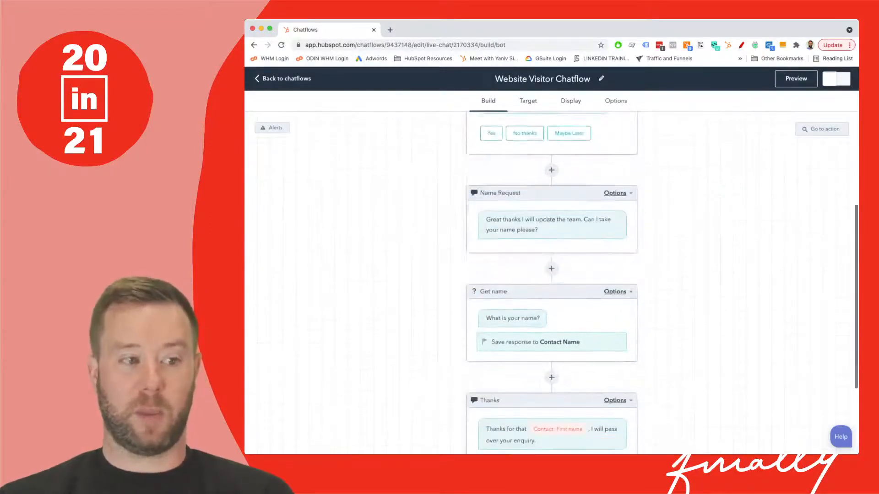
scroll(551, 263, down, 2)
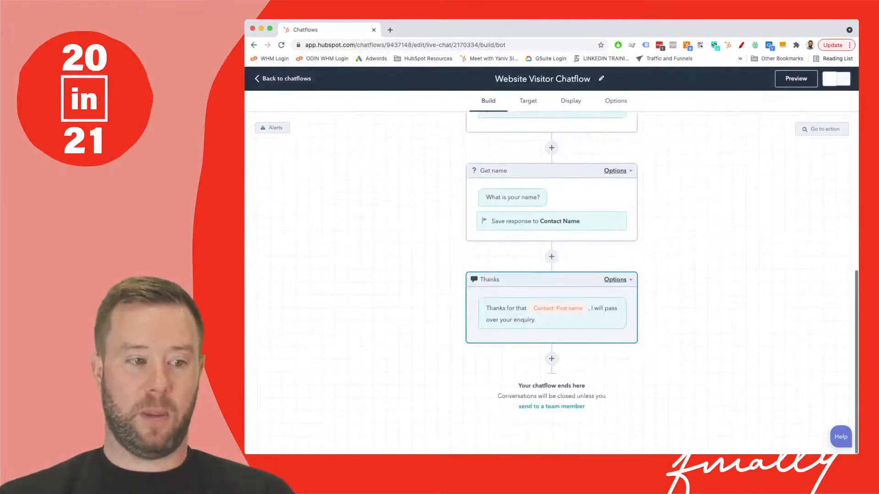
click(551, 358)
scroll(743, 256, down, 3)
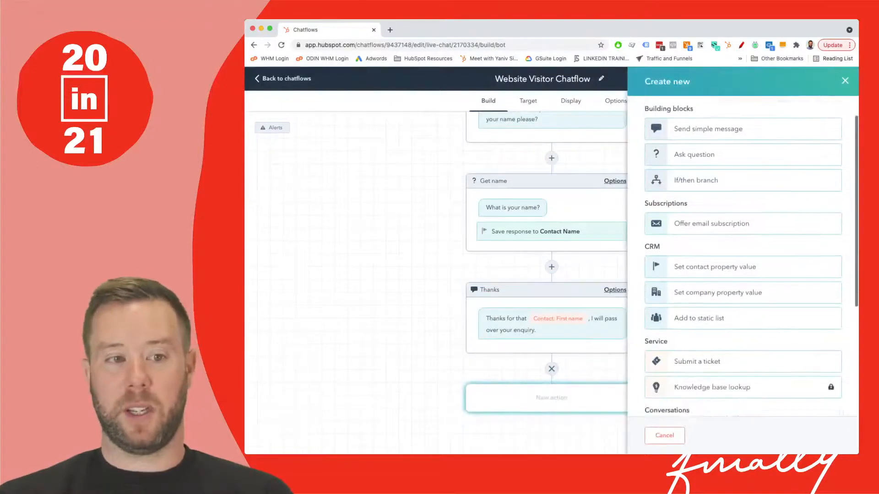
scroll(743, 256, down, 1)
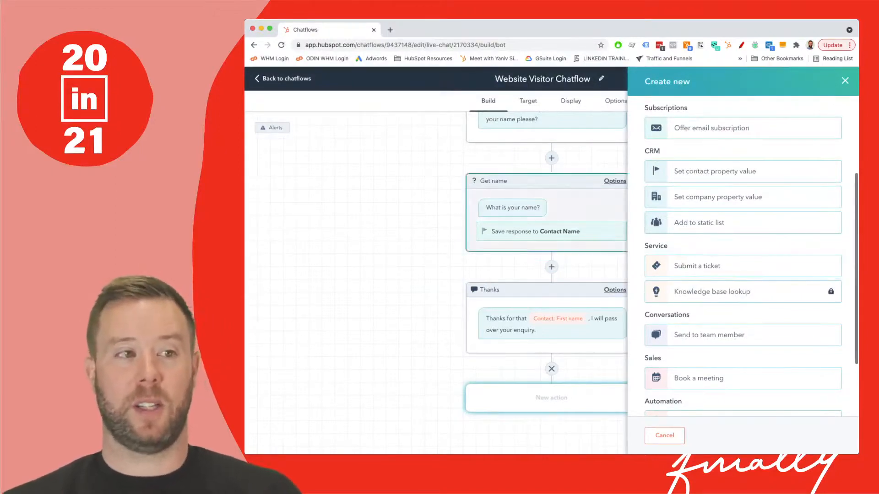
click(524, 101)
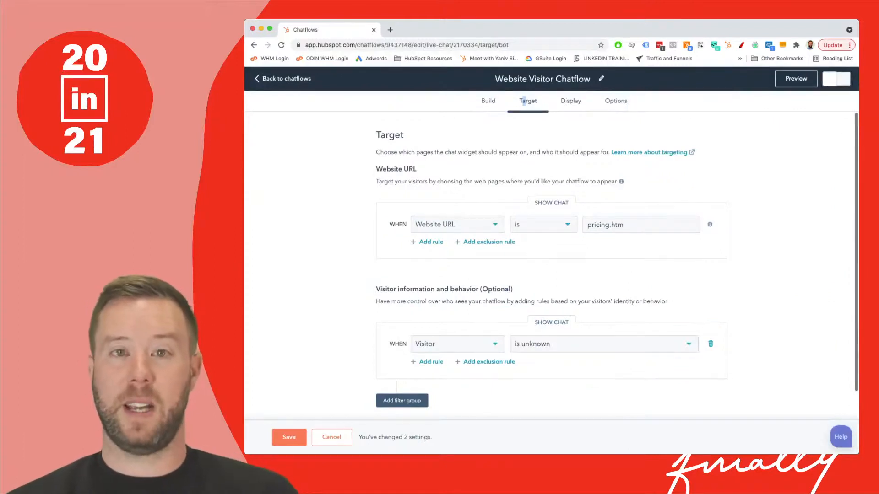